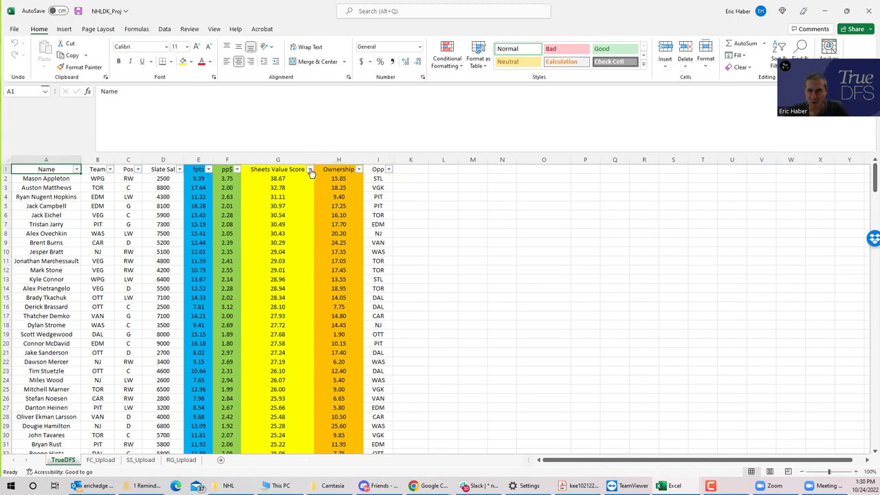
Sort TrueDFS players by Sheets Value Score, largest first, and check Mitchell Marner's team and position
click(309, 169)
click(266, 192)
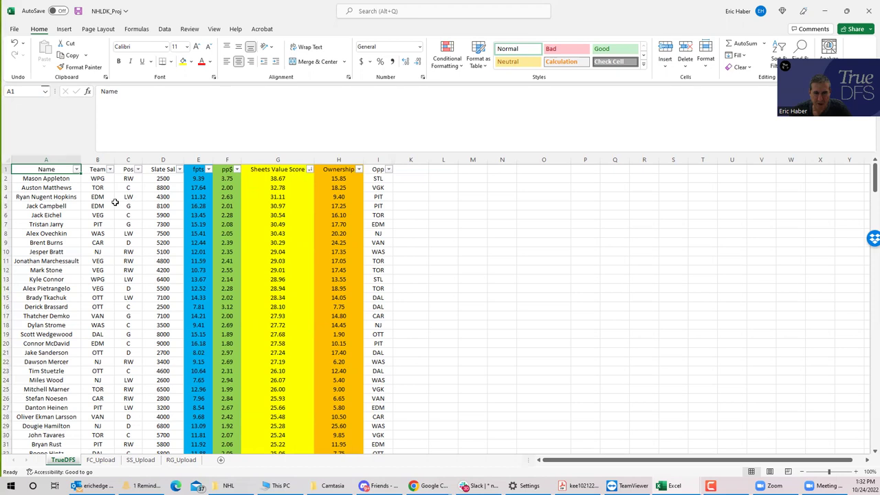
click(97, 389)
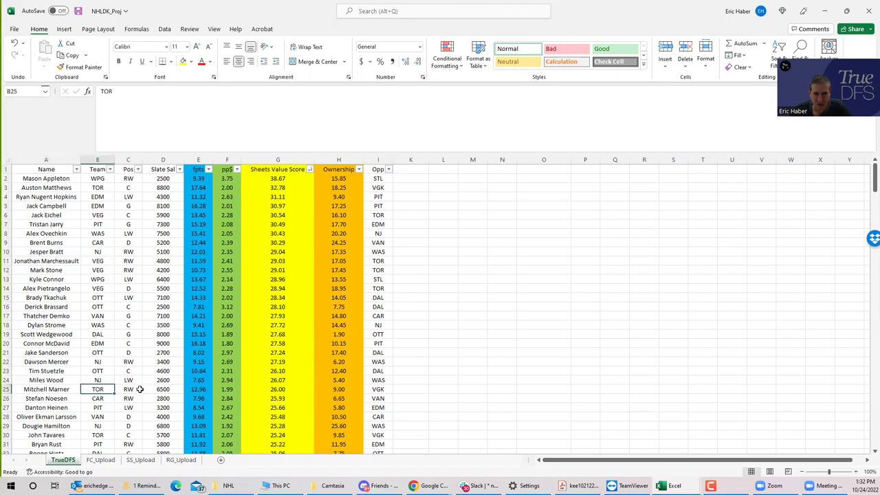
click(135, 389)
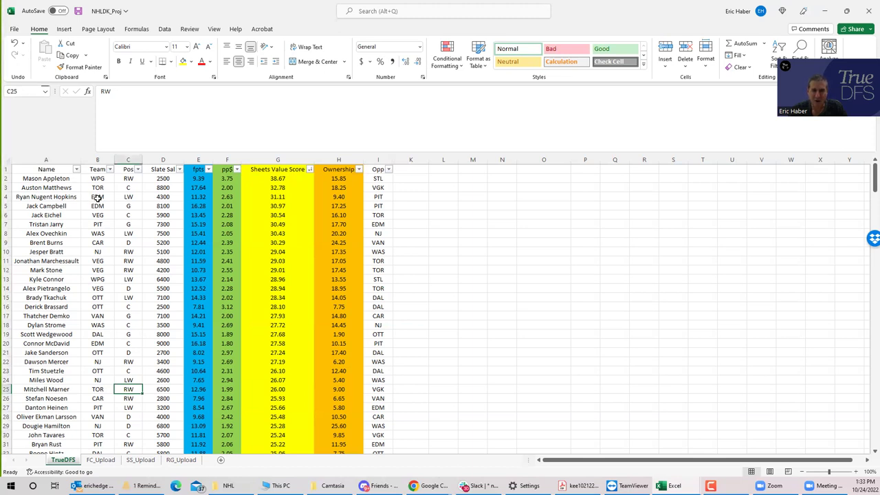
click(97, 199)
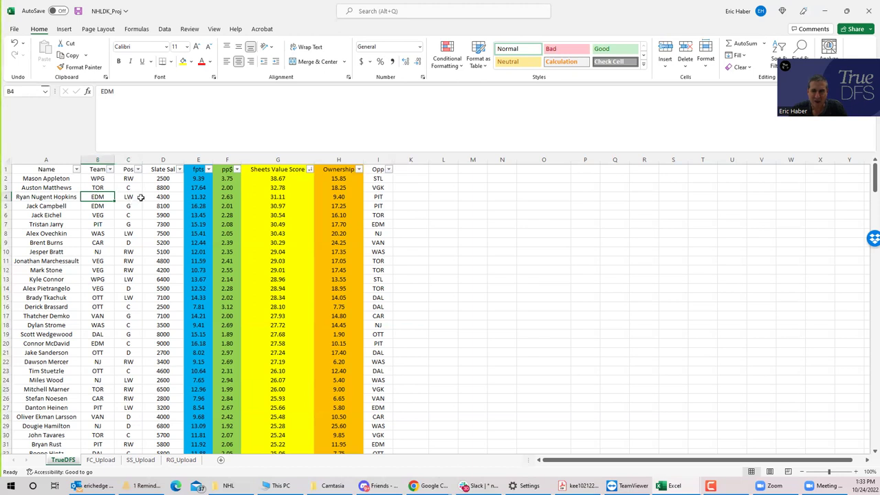
click(129, 197)
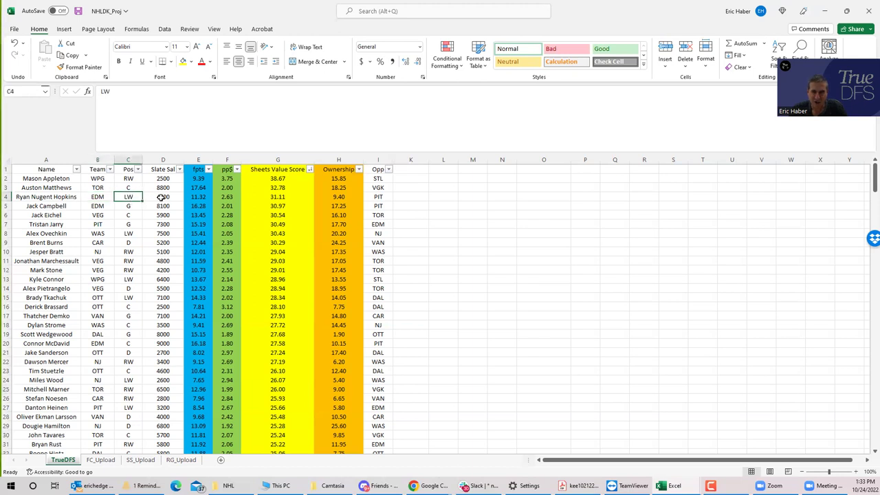
click(163, 197)
click(281, 198)
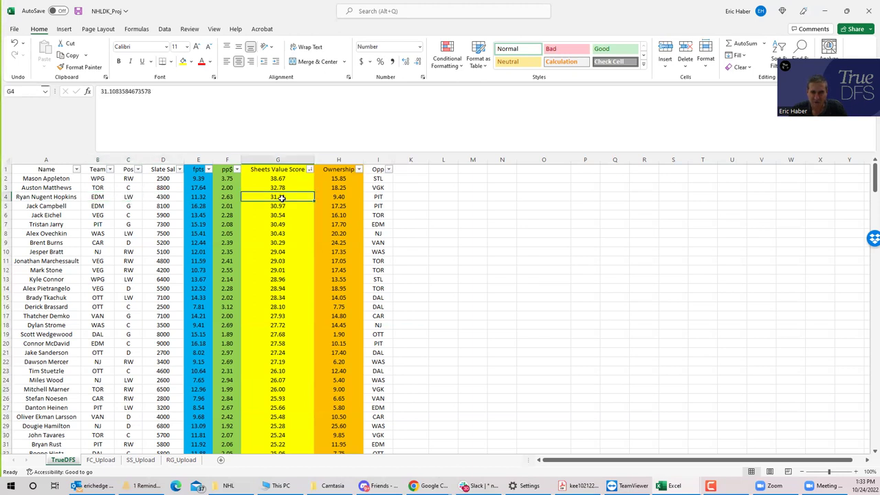
click(97, 343)
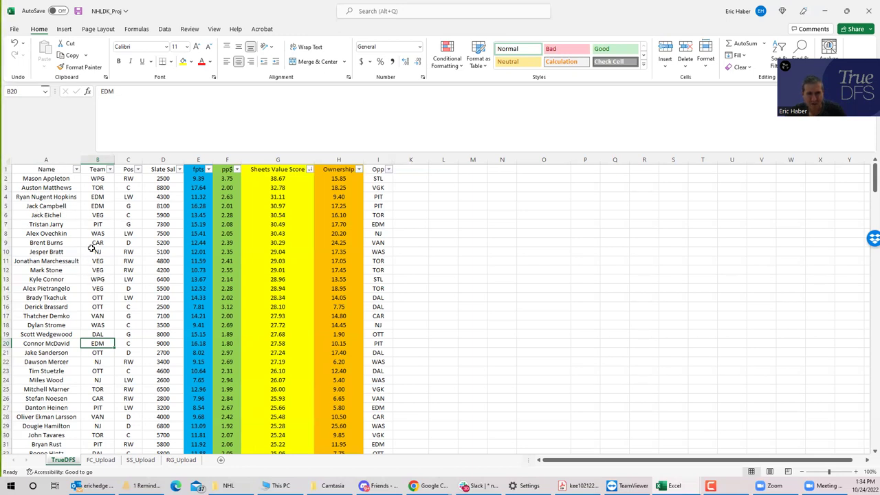
click(95, 215)
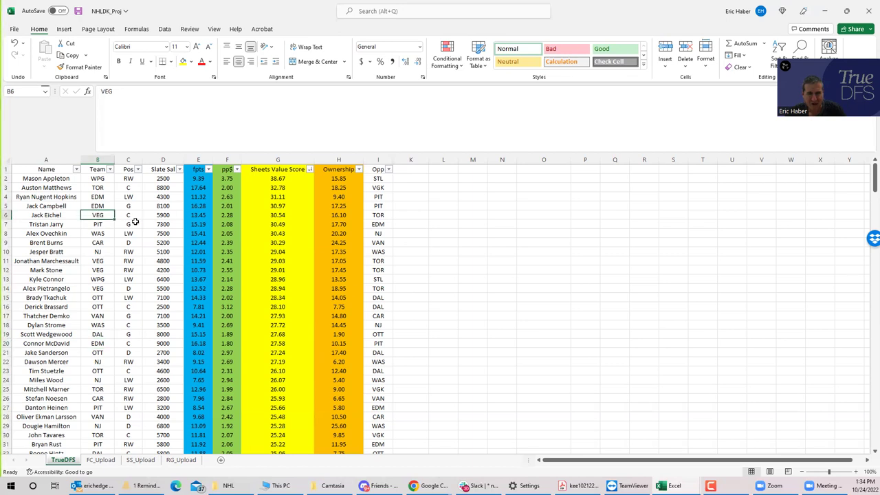
click(159, 216)
click(46, 215)
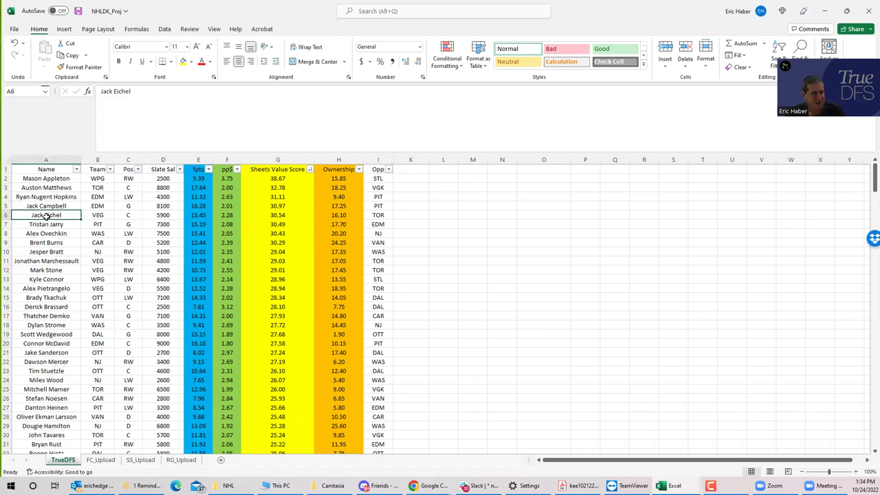
click(100, 260)
click(101, 269)
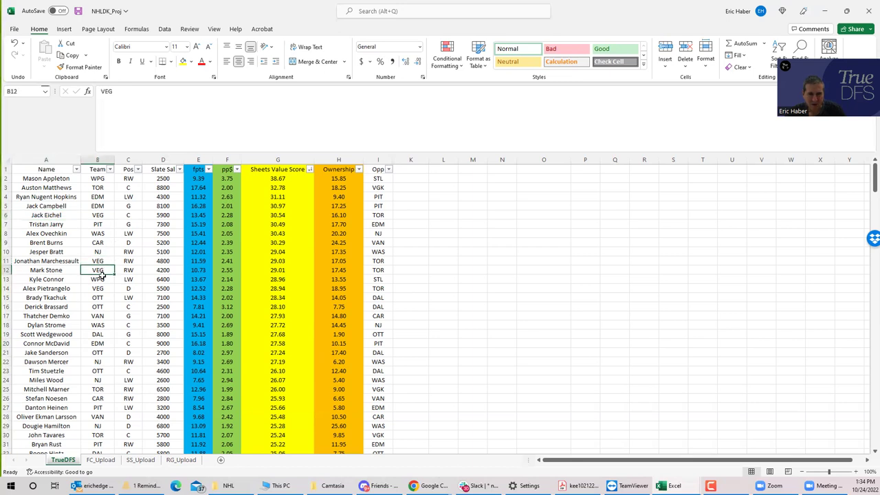
click(100, 260)
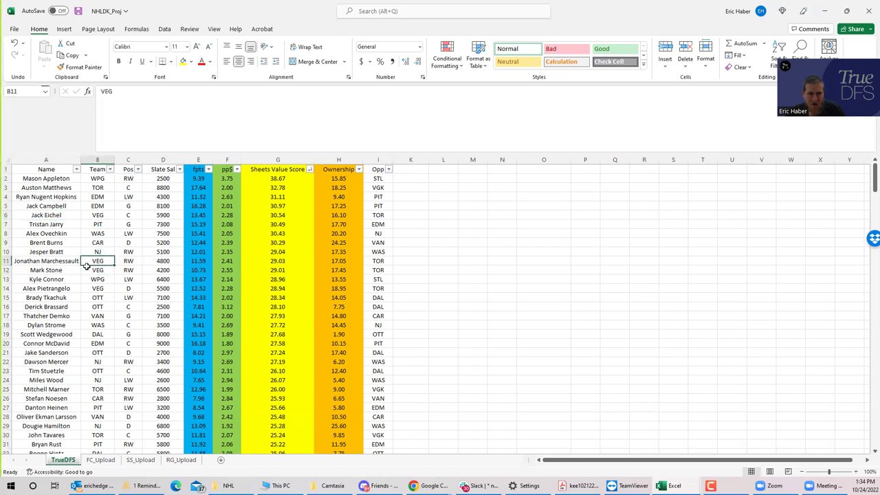
click(90, 269)
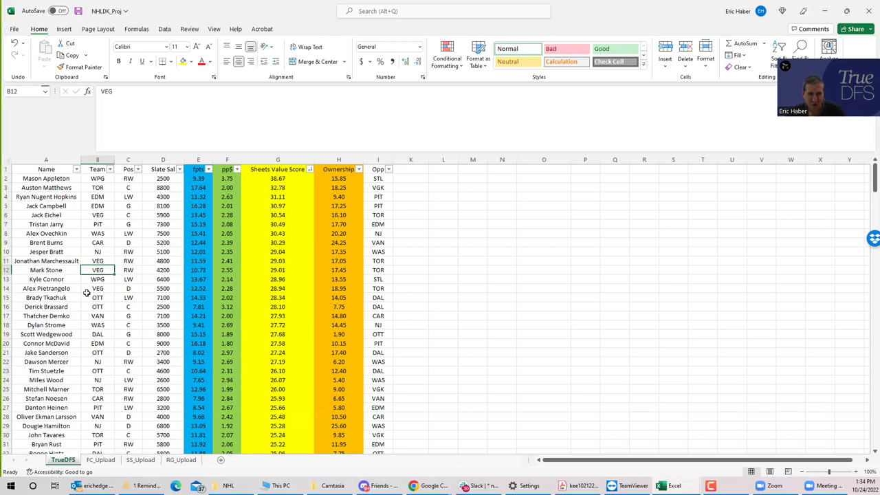
click(88, 289)
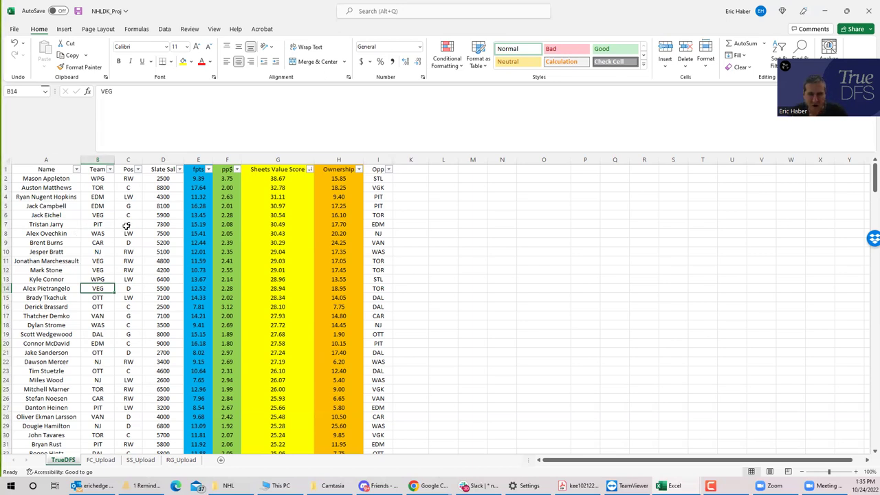
click(103, 214)
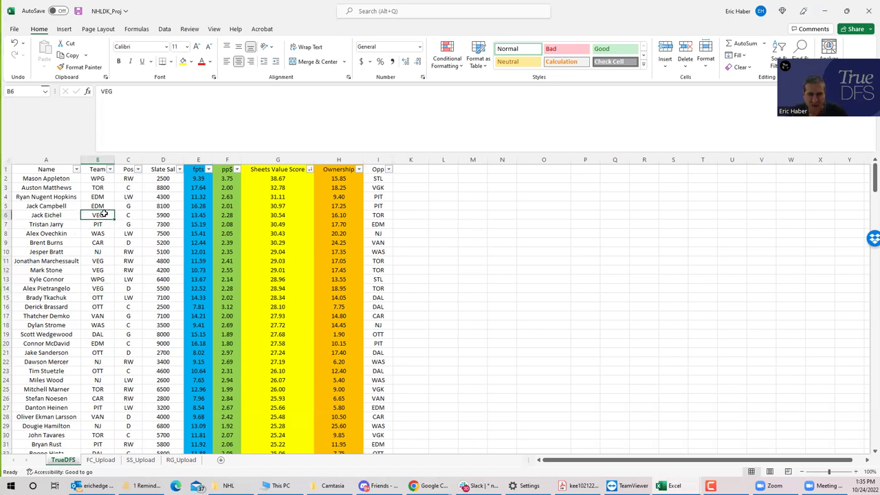
click(100, 262)
click(101, 271)
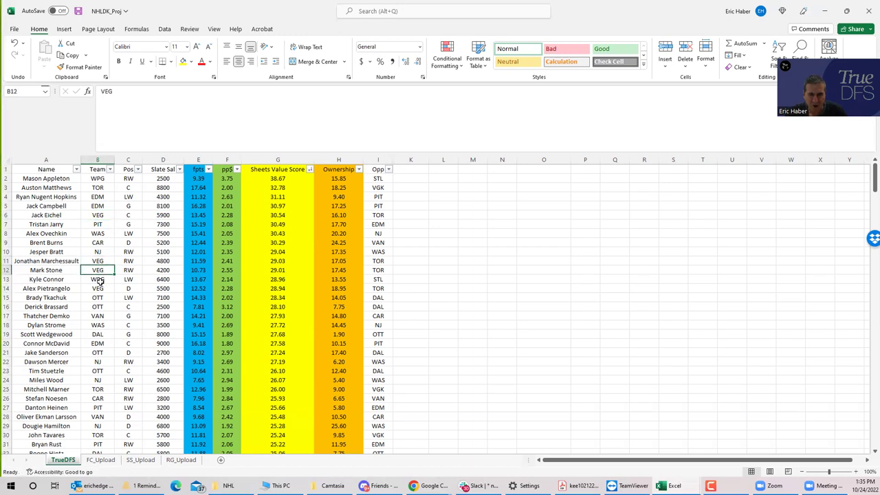
click(101, 289)
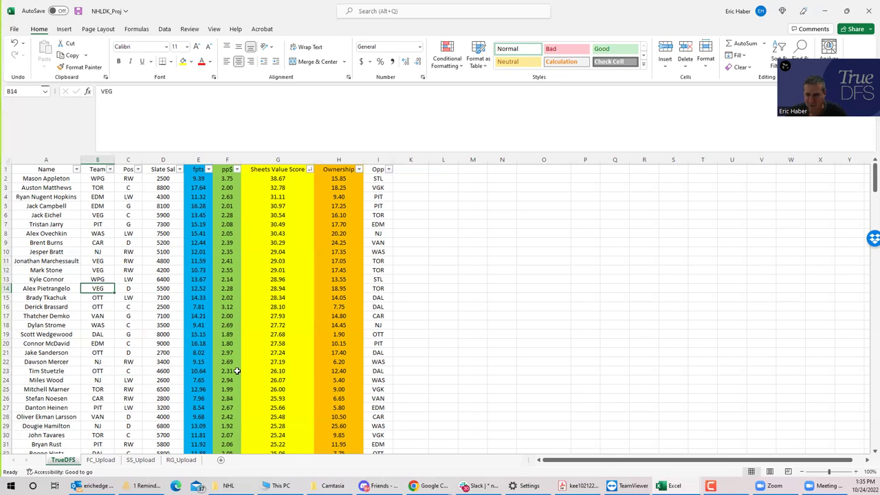
Go to sabersim.com in Chrome, log in, and maximize the browser window
mouse_move(429, 485)
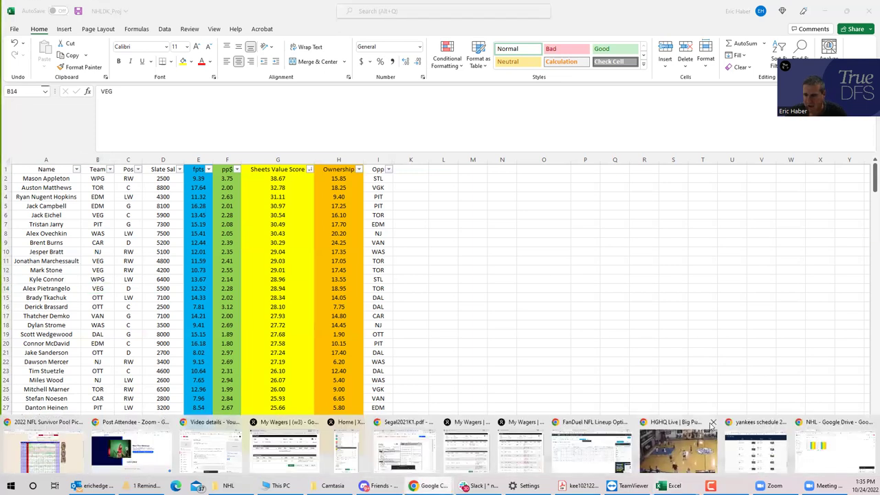
click(747, 426)
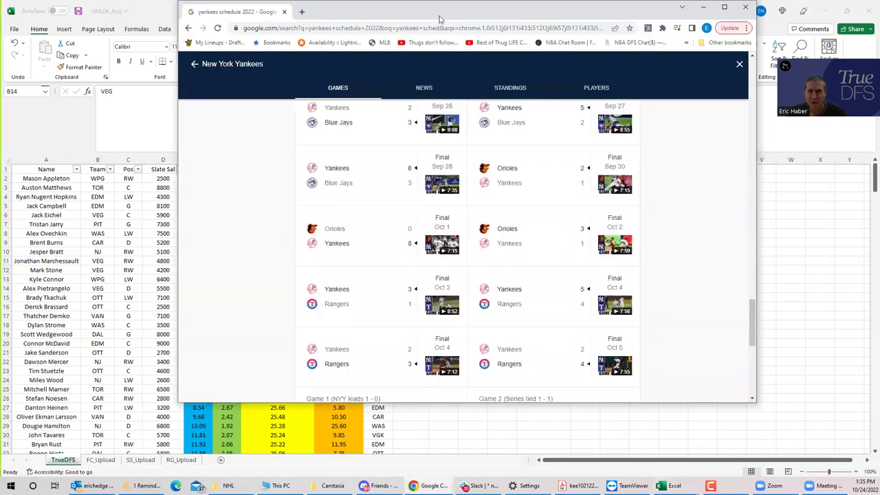
click(439, 26)
text(sabersim.com)
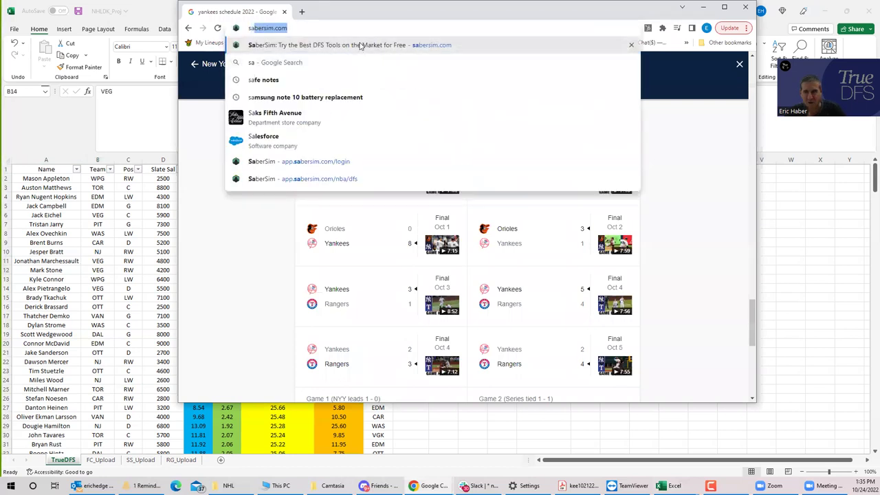
click(360, 45)
click(587, 69)
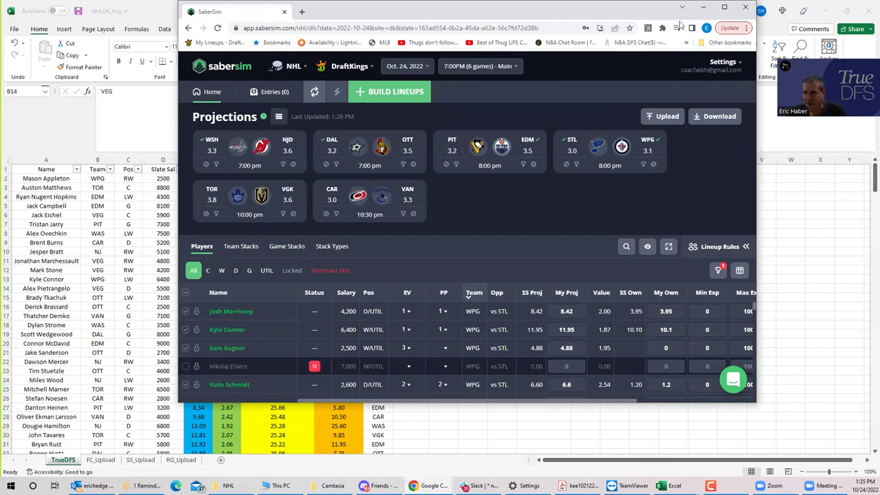
key(super+Up)
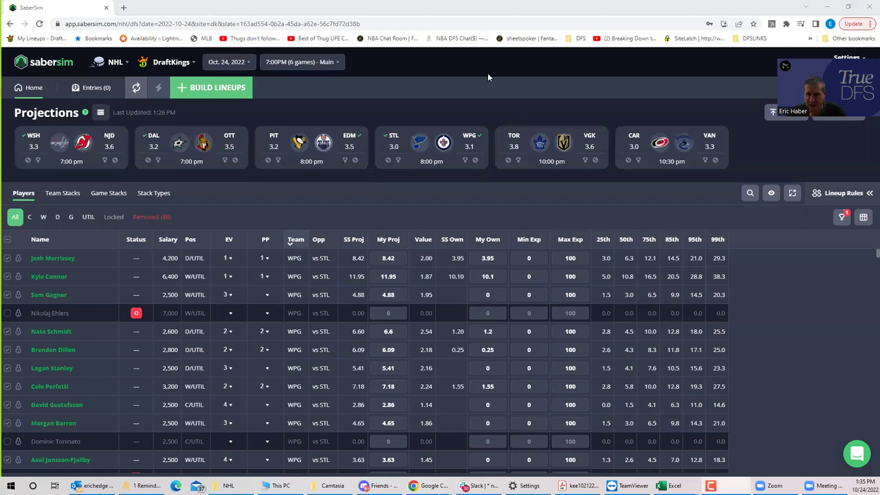
Filter the NHL DraftKings projections to VGK players and rank them by SS Proj, highest first
mouse_move(597, 151)
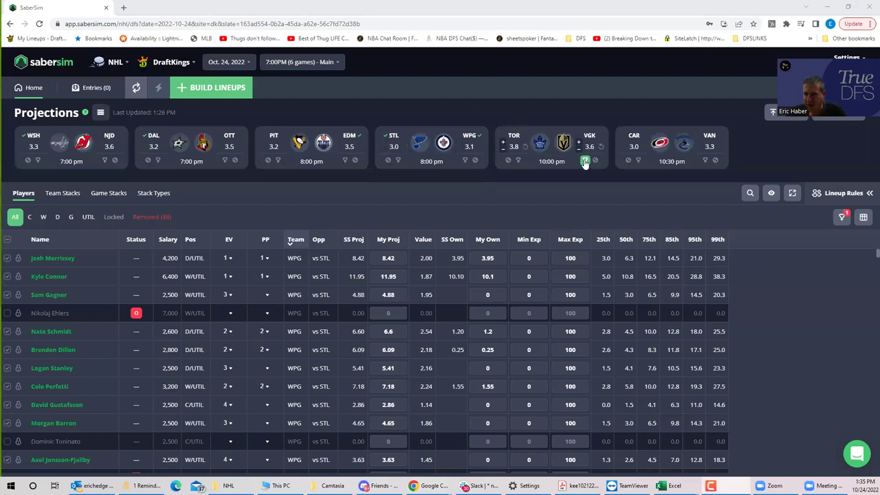
click(583, 161)
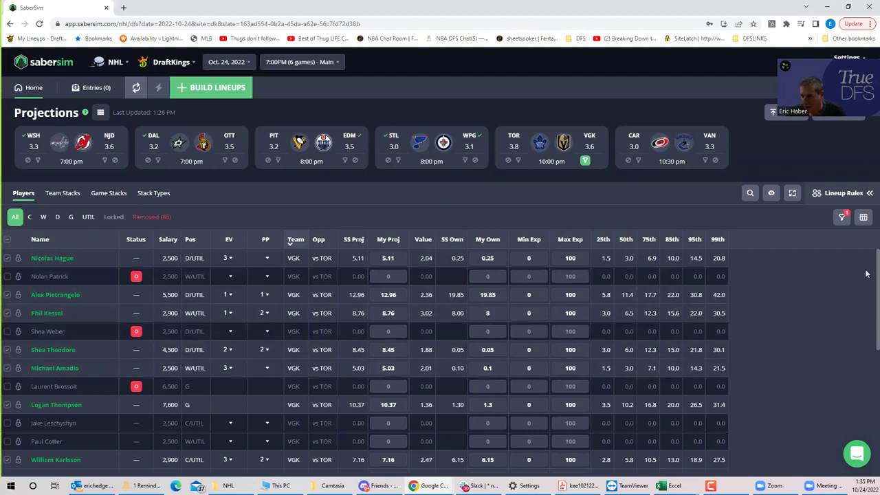
scroll(866, 275, down, 1)
scroll(866, 275, up, 1)
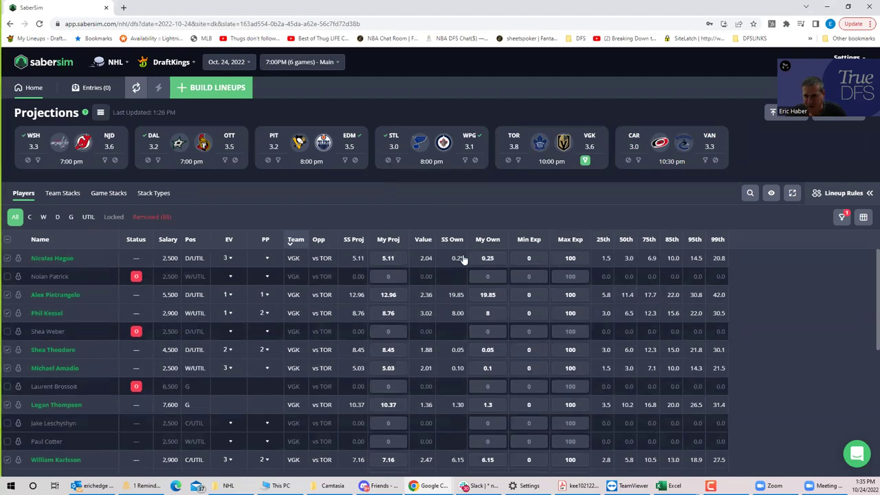
click(355, 239)
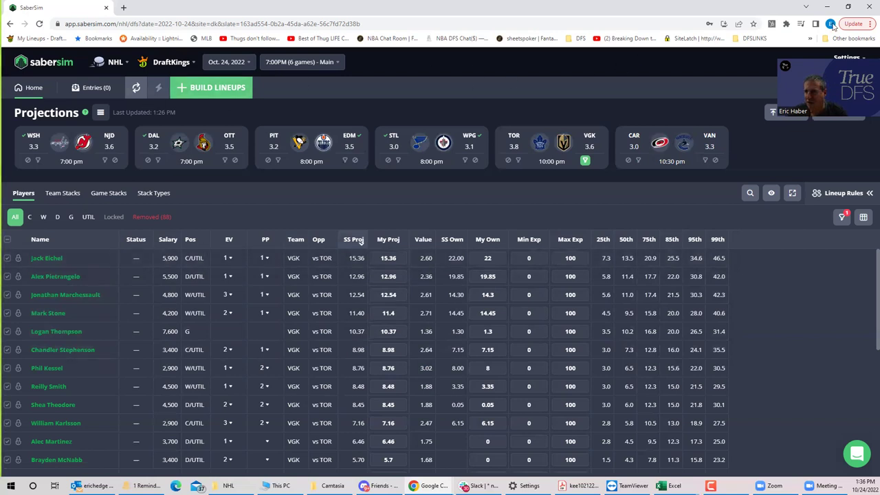
click(869, 25)
In a new tab, open the DraftKings draft page for the NHL $60K Kick Save contest
click(763, 39)
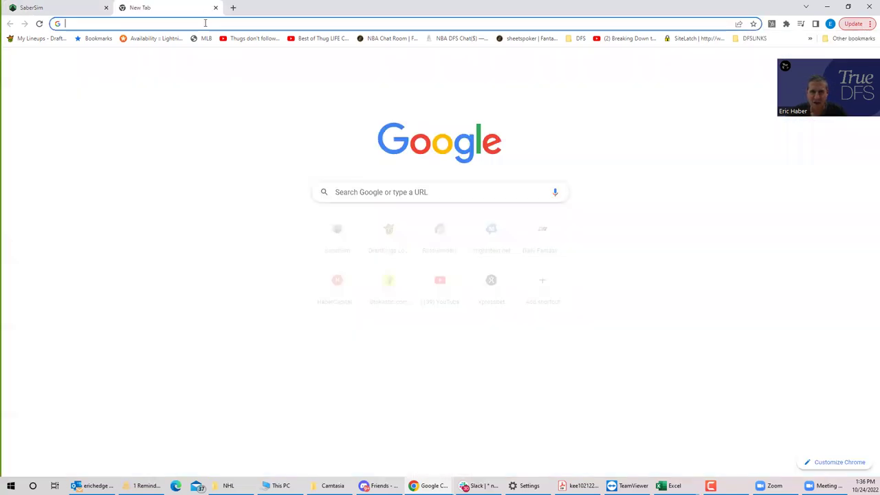
click(205, 23)
text(dr)
click(124, 40)
click(211, 75)
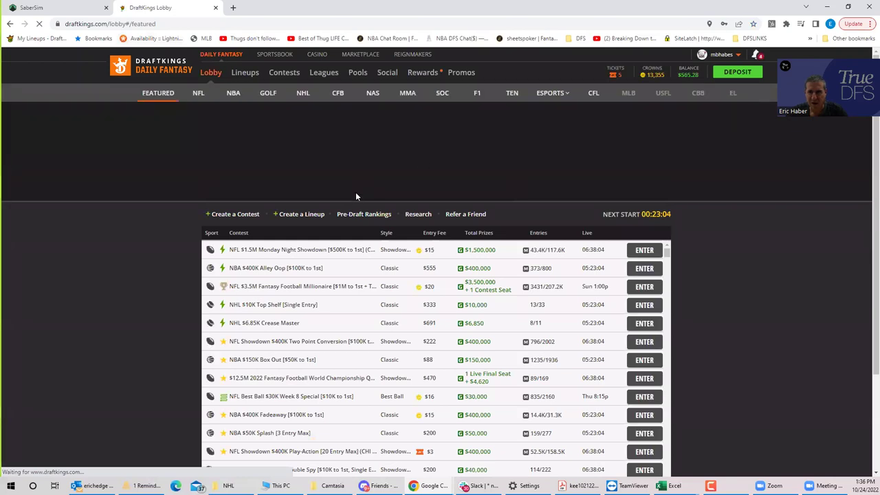
click(302, 98)
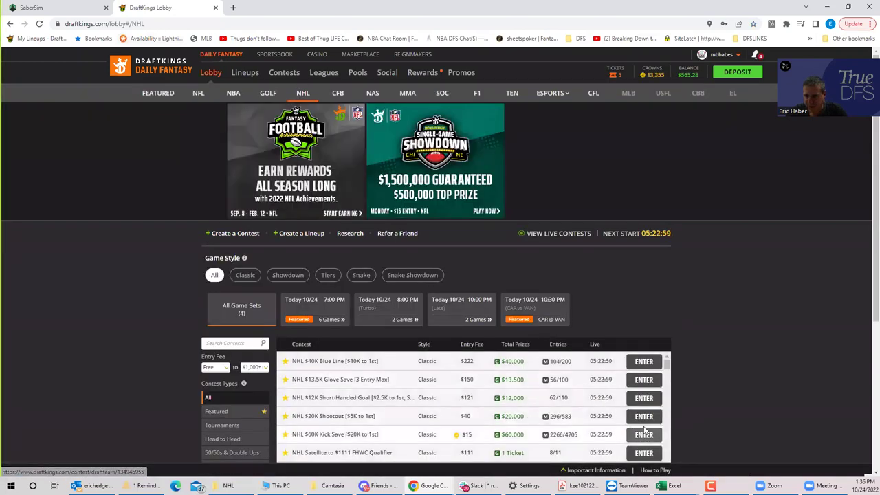
click(643, 434)
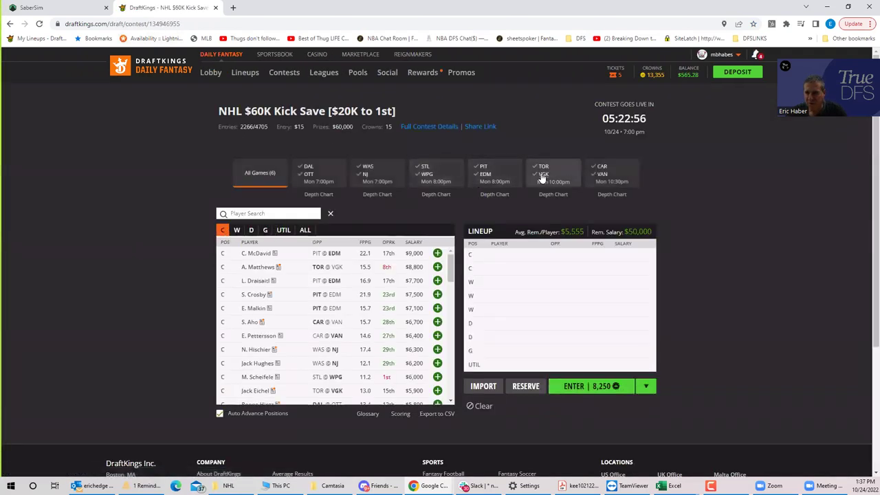
From TOR @ VGK, add Stephenson, Marchessault and Stone, plus Pietrangelo on defense
click(544, 176)
click(446, 254)
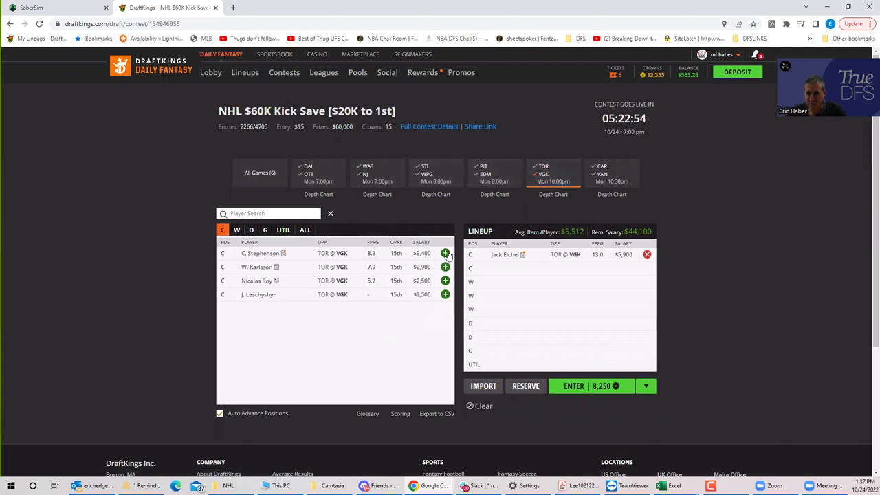
click(446, 253)
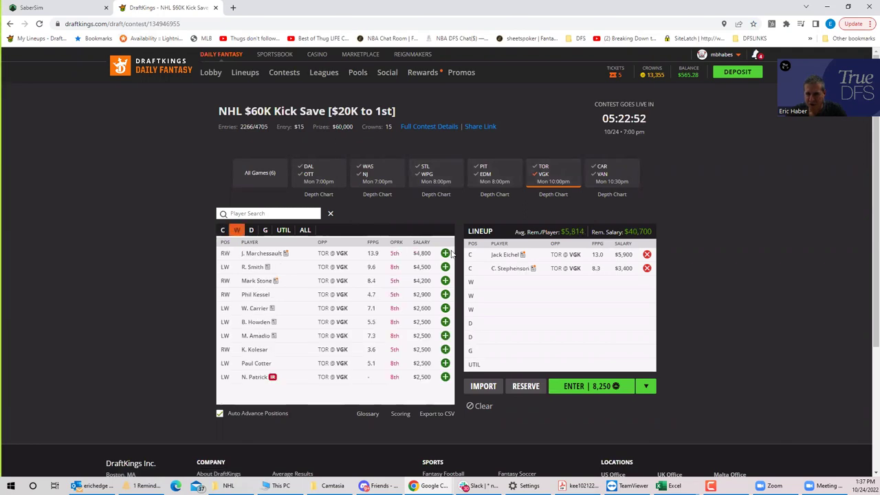
click(446, 254)
click(446, 267)
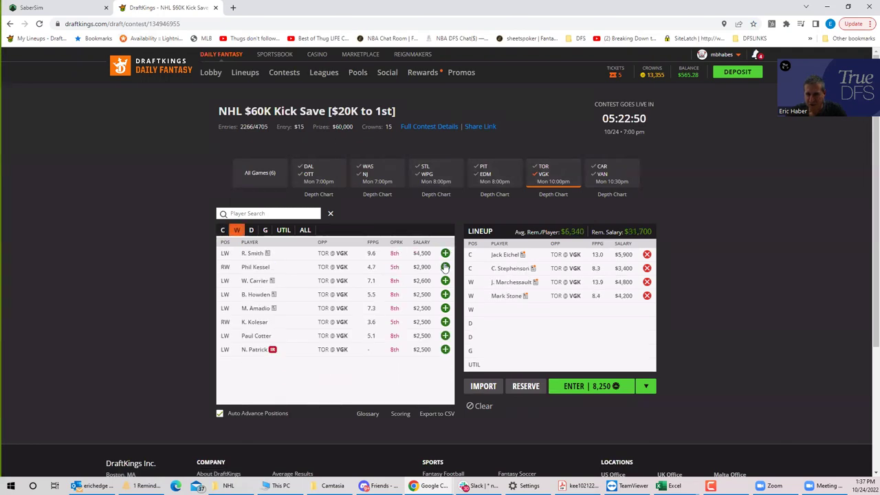
click(251, 229)
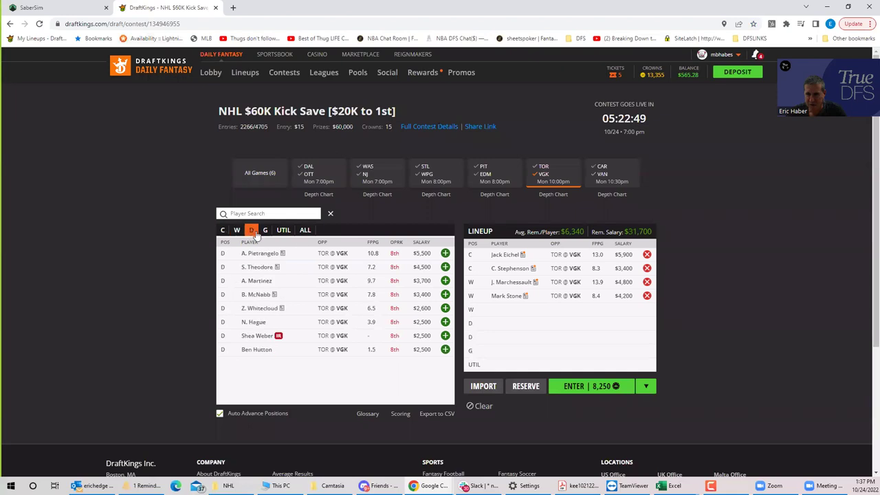
click(445, 253)
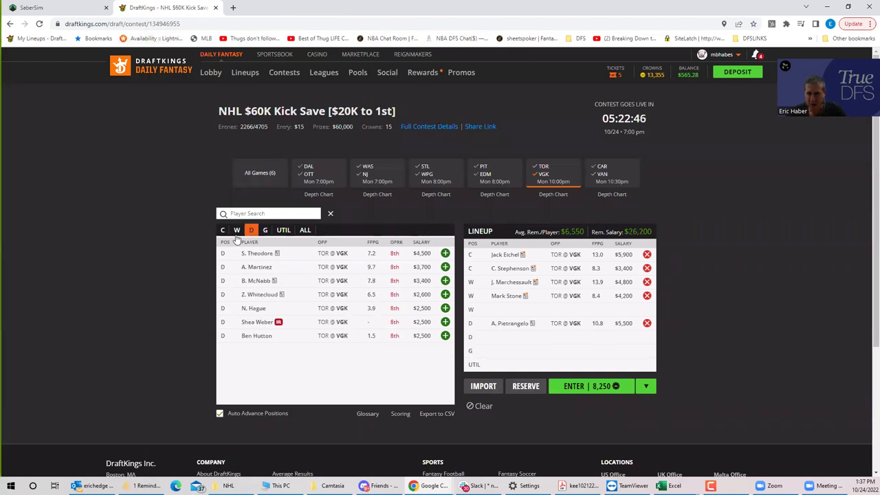
Add PIT @ EDM goalie J. Campbell, then filter the player list to STL @ WPG
click(264, 229)
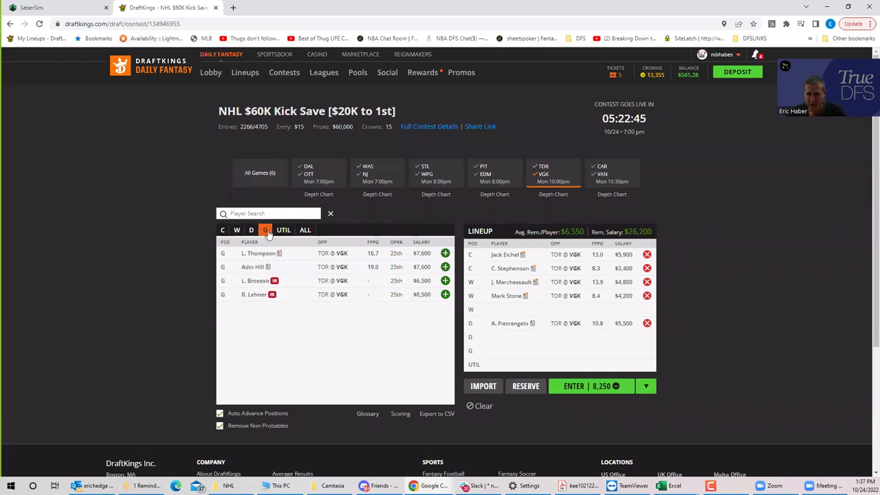
click(536, 172)
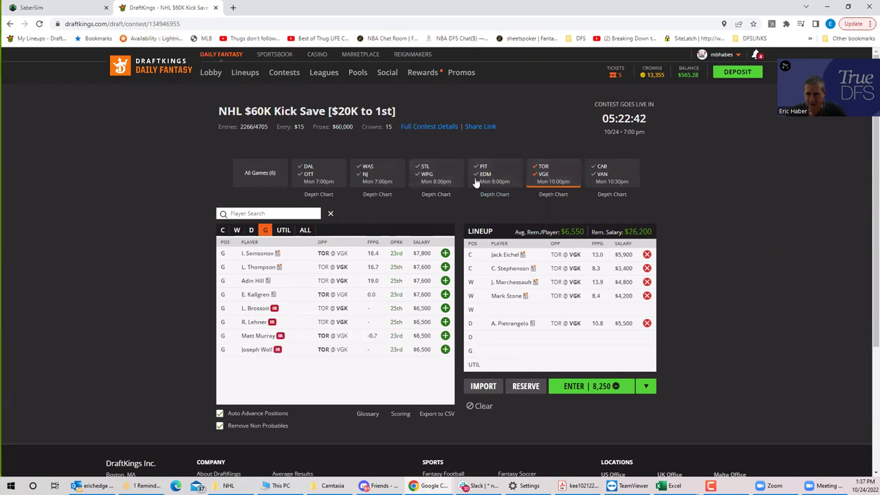
click(536, 169)
click(536, 169)
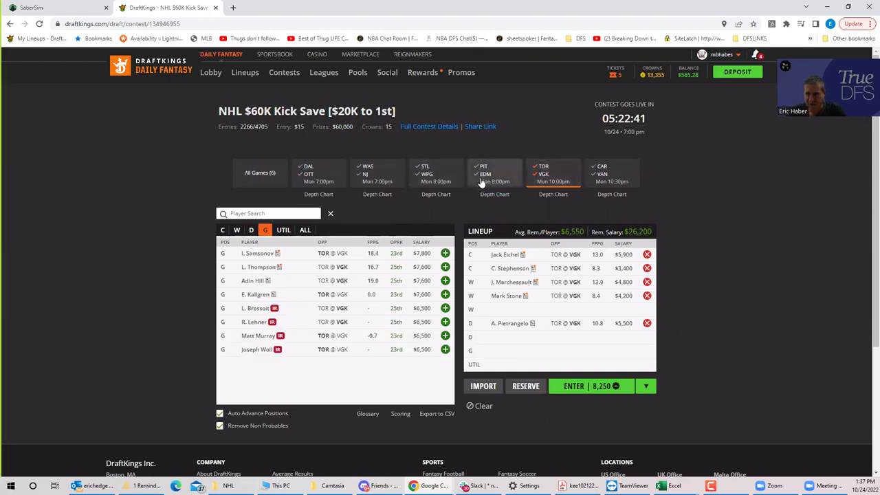
click(483, 170)
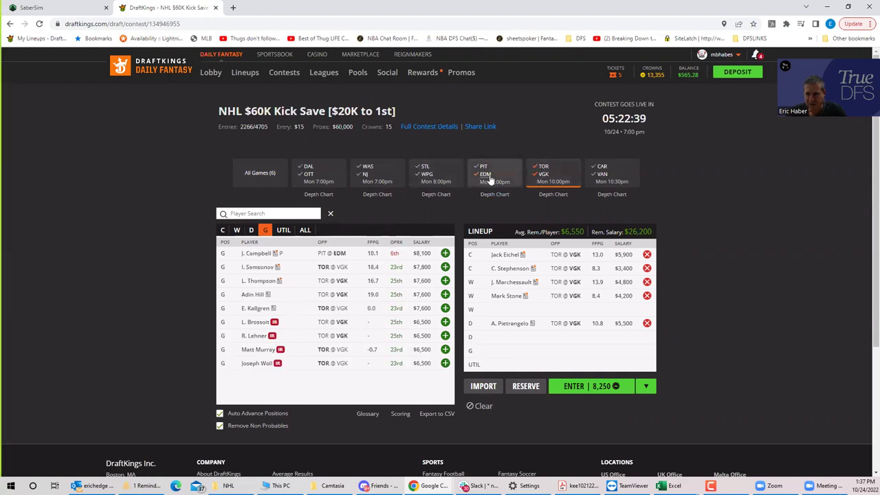
click(445, 253)
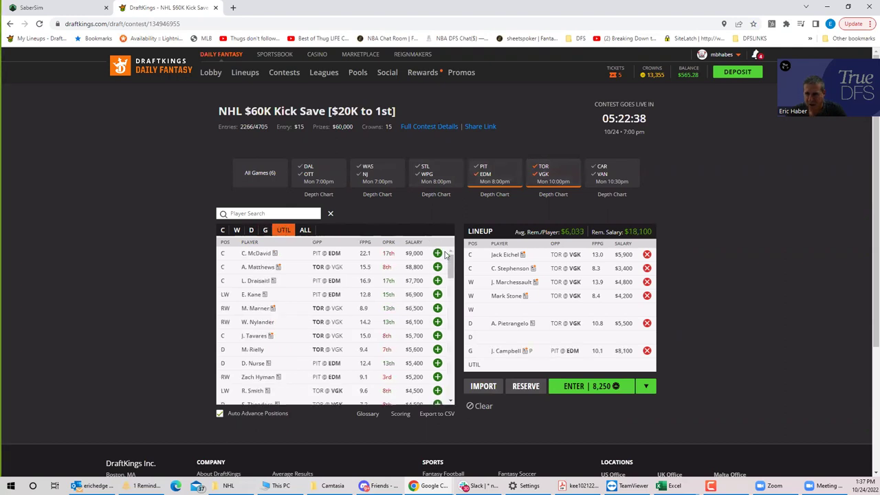
click(542, 174)
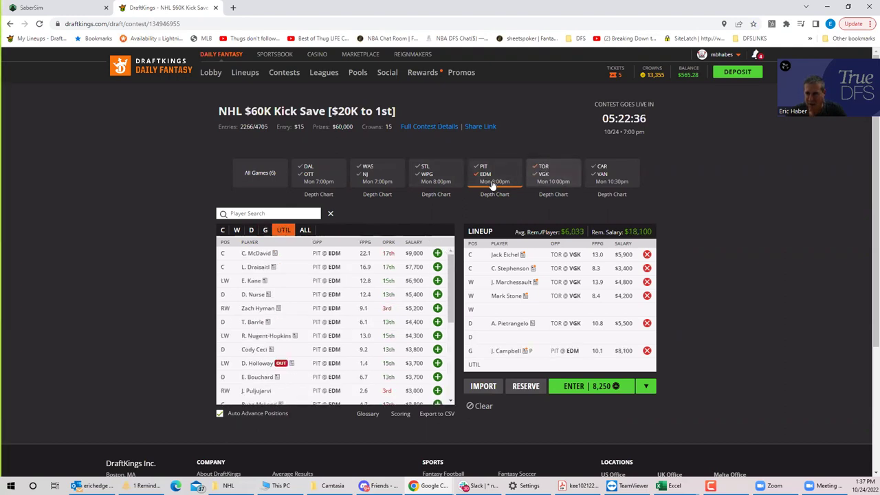
click(431, 174)
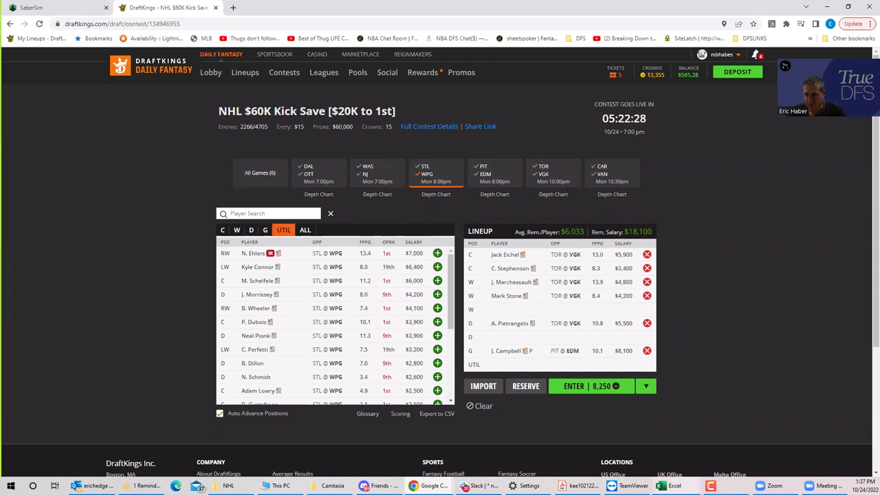
After checking the NHLDK_Proj sheet, search 'app' among wingers and add M. Appleton ($2,500)
mouse_move(667, 485)
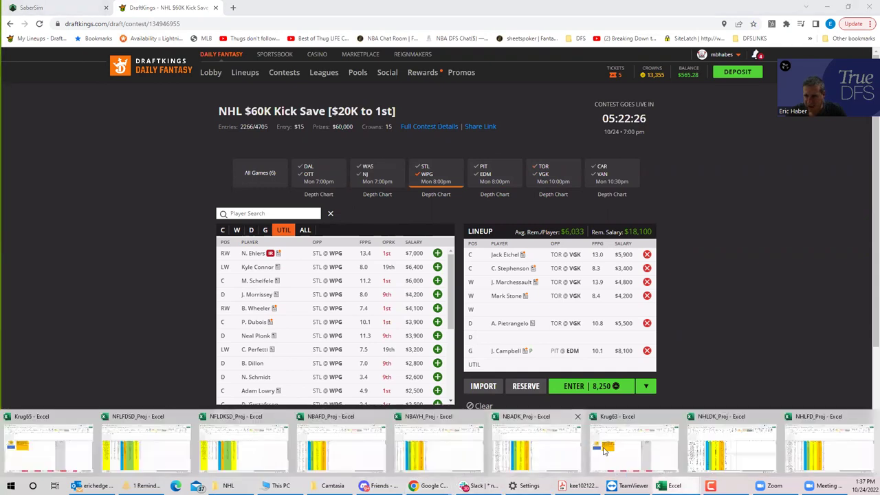
click(730, 445)
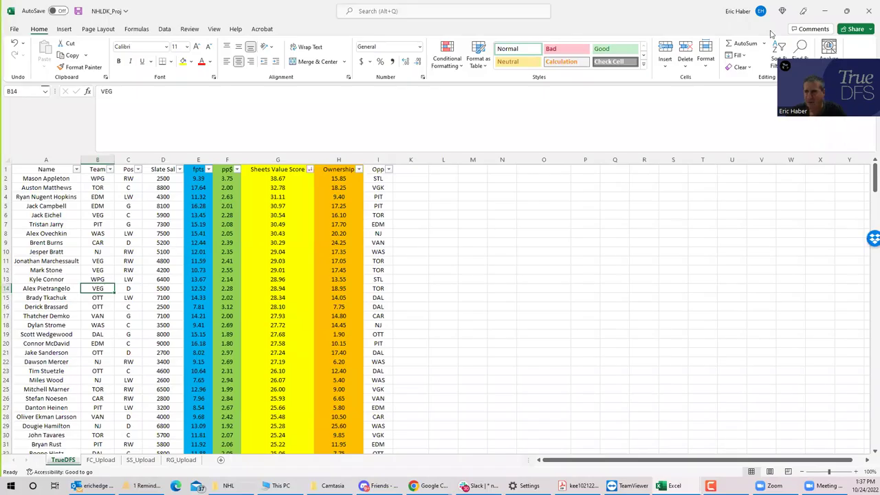
click(824, 11)
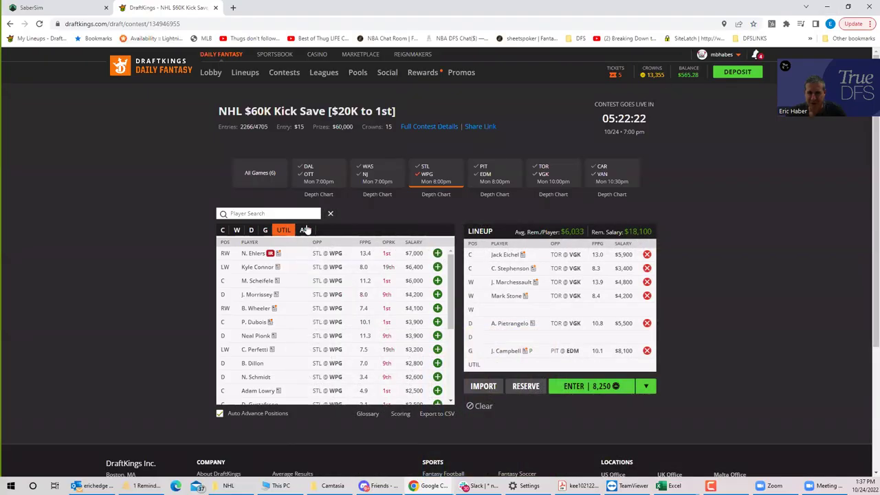
click(236, 230)
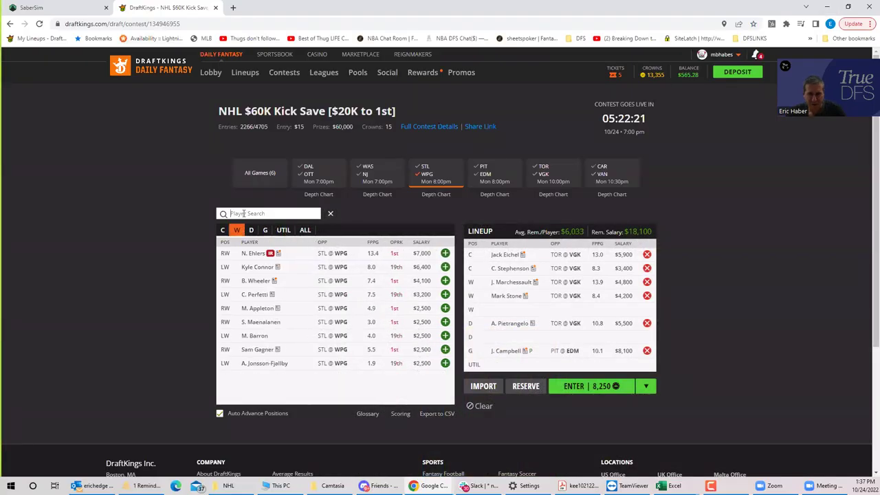
click(241, 213)
text(app)
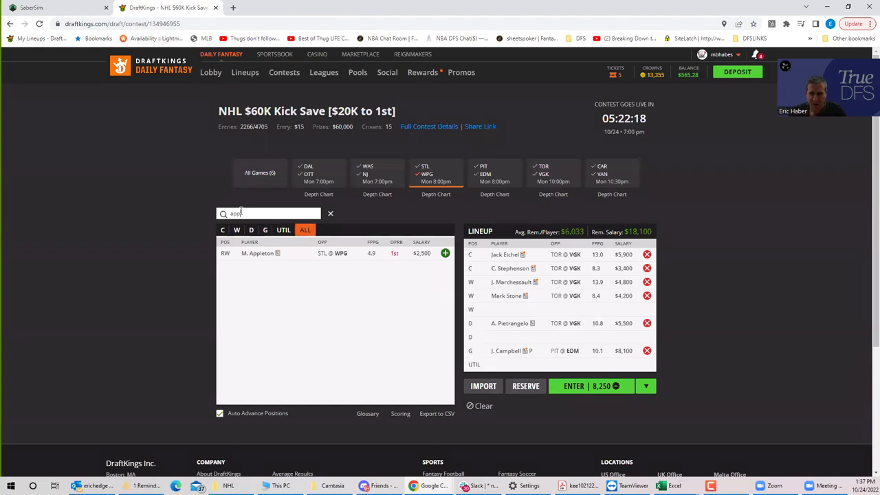
click(445, 253)
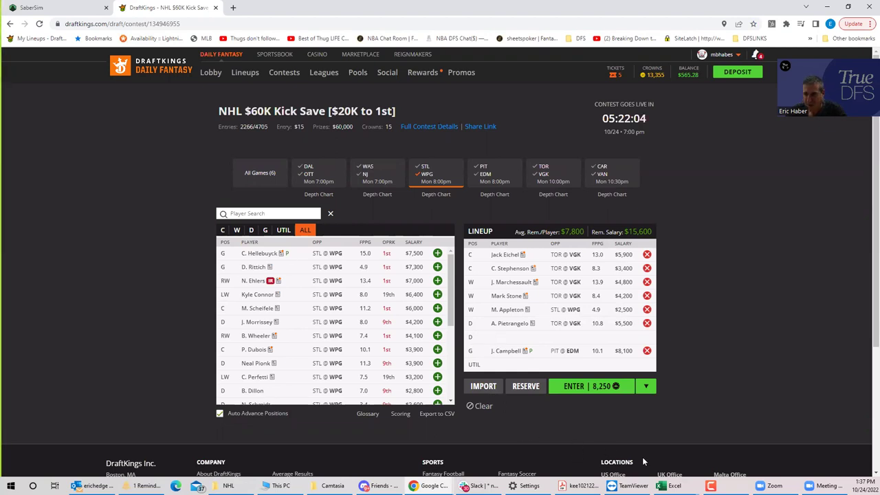
mouse_move(661, 487)
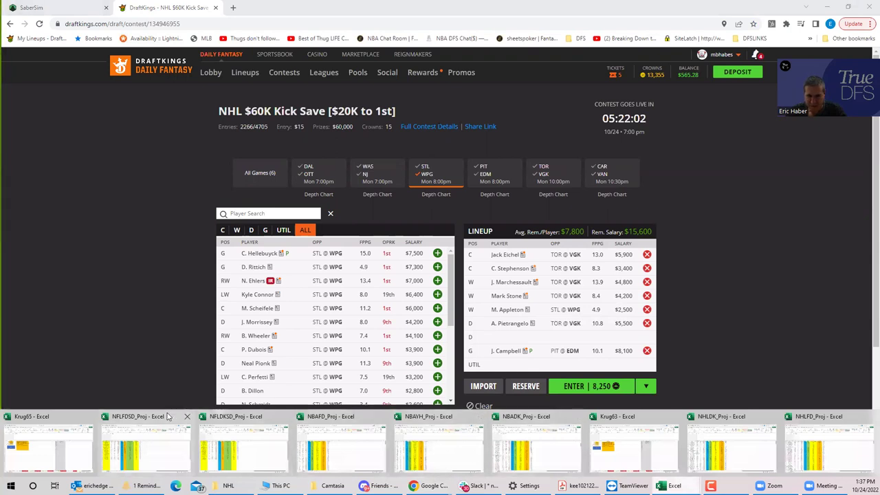
Return to the NHLDK_Proj sheet and check the WPG rows for Mason Appleton and Kyle Connor
click(711, 441)
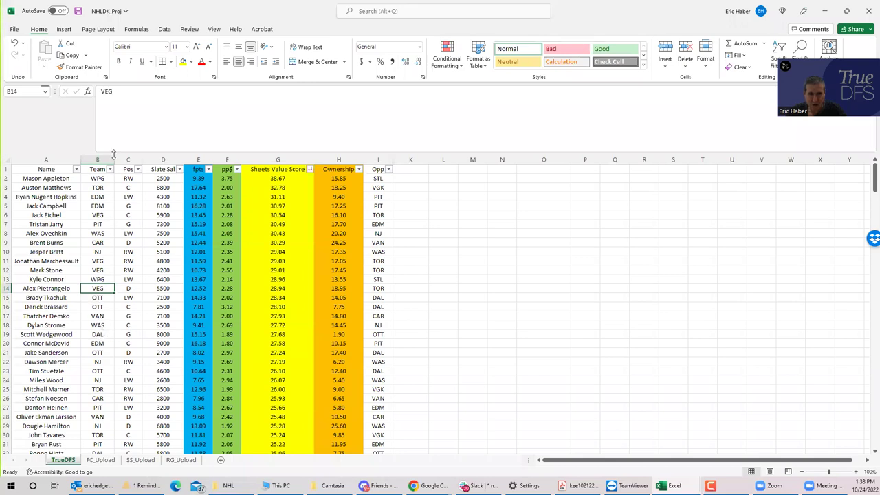
click(95, 178)
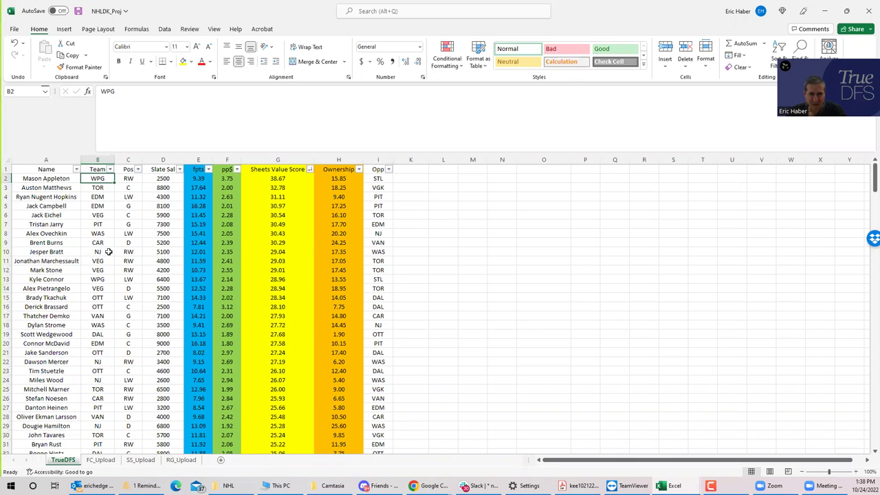
click(103, 279)
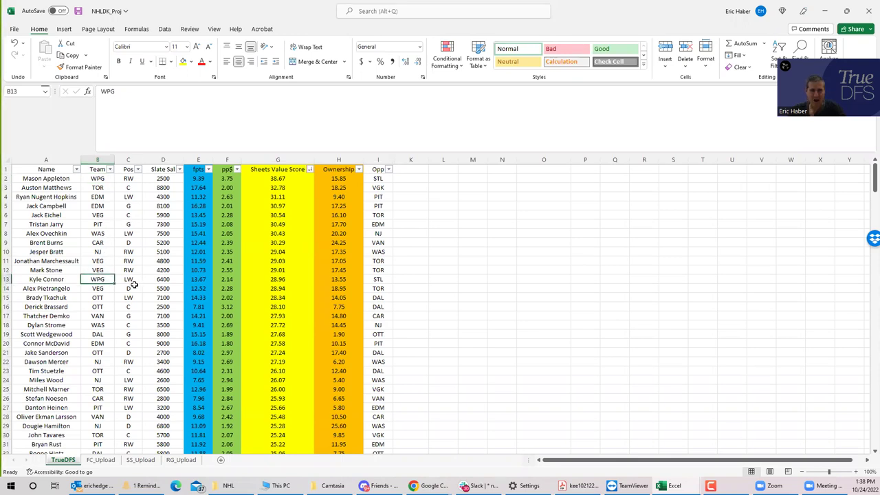
Search 'co' and add Kyle Connor ($6,400) at UTIL, leaving $9,200 salary remaining
click(824, 11)
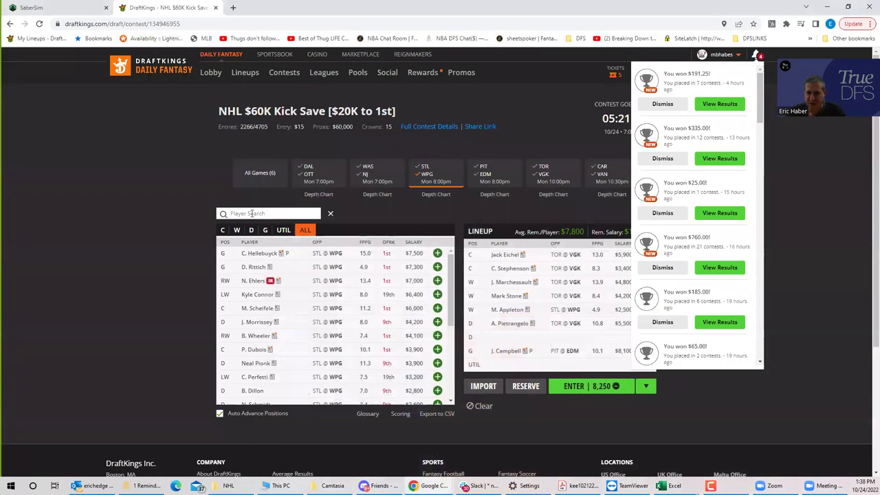
text(co)
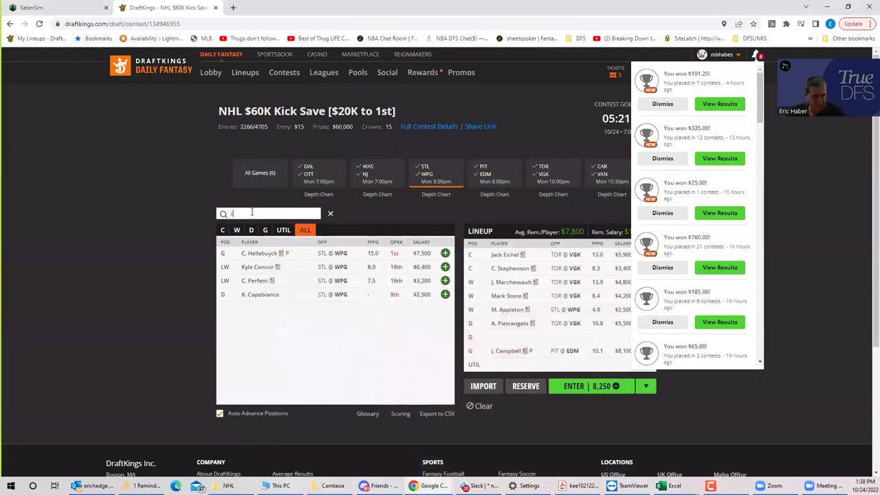
click(445, 266)
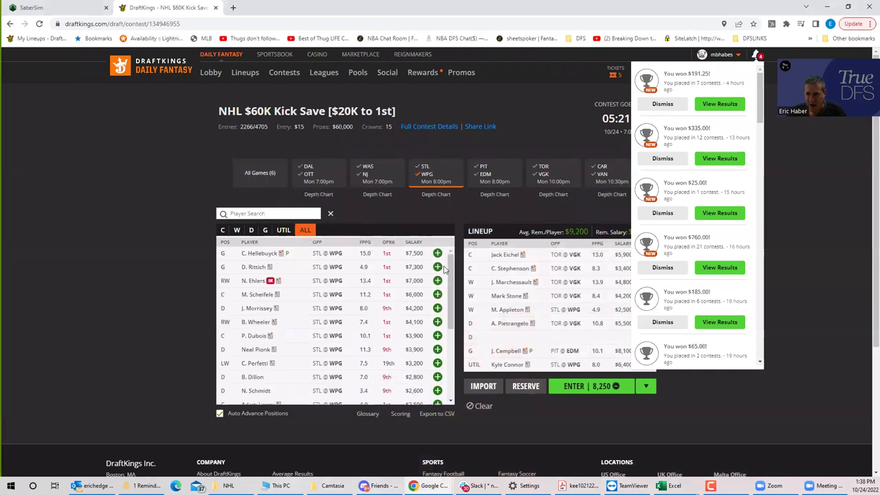
click(792, 180)
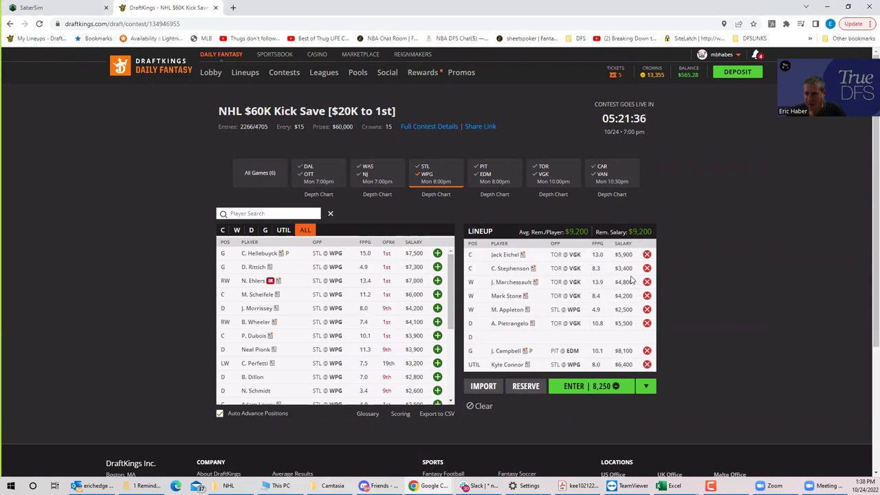
Switch to the SaberSim tab, minimize Chrome, and bring the NHLDK_Proj workbook to the front
click(61, 9)
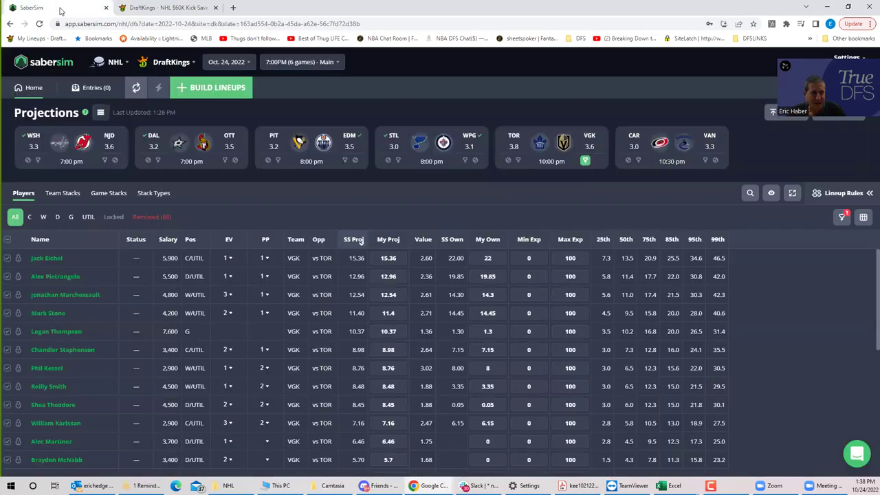
click(805, 6)
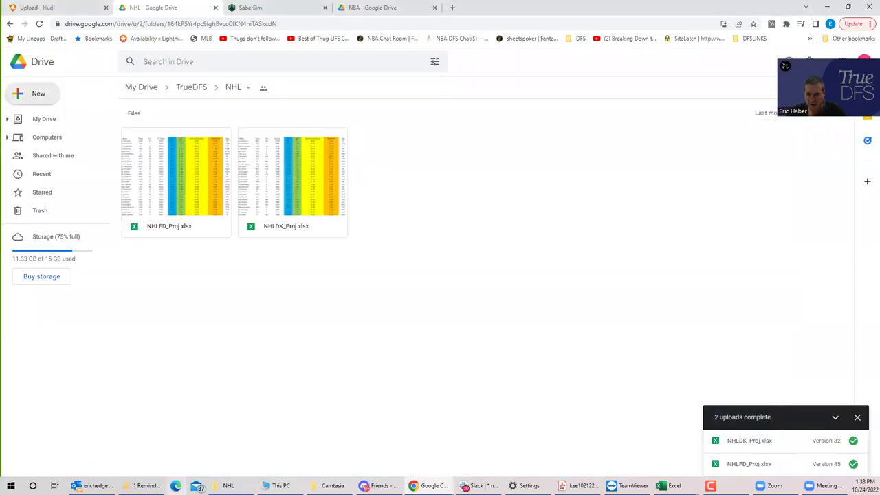
click(660, 485)
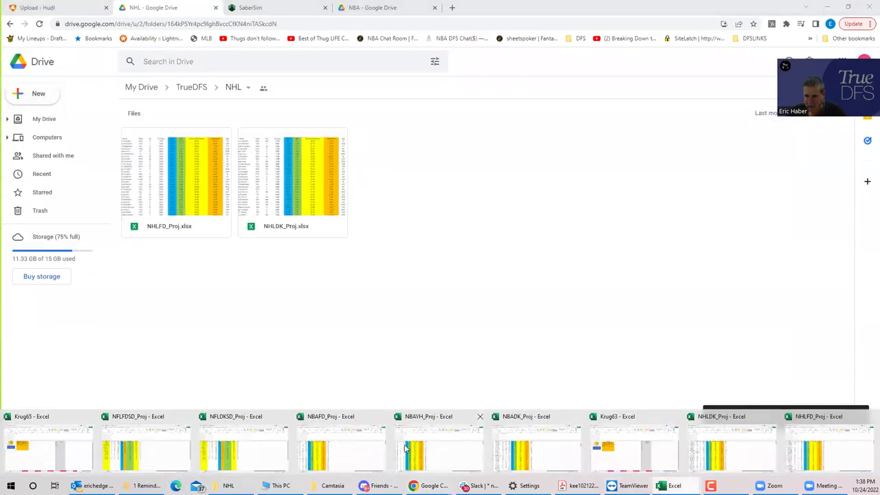
click(750, 459)
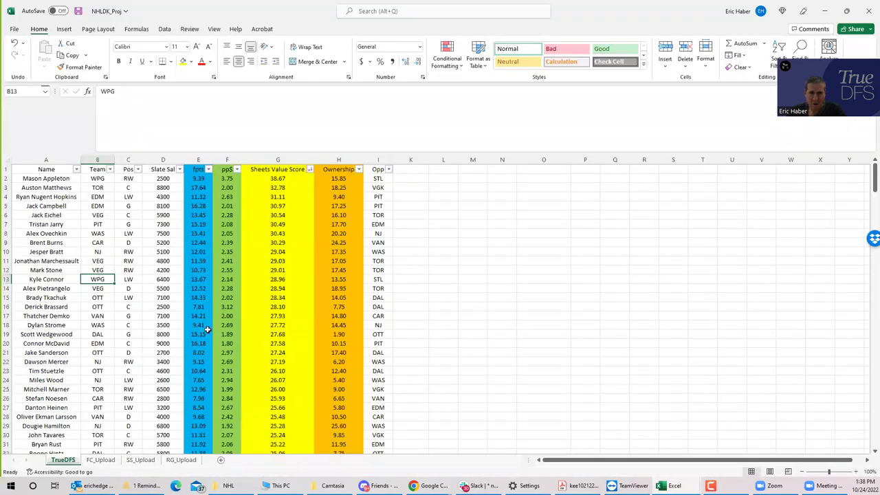
click(99, 299)
click(99, 307)
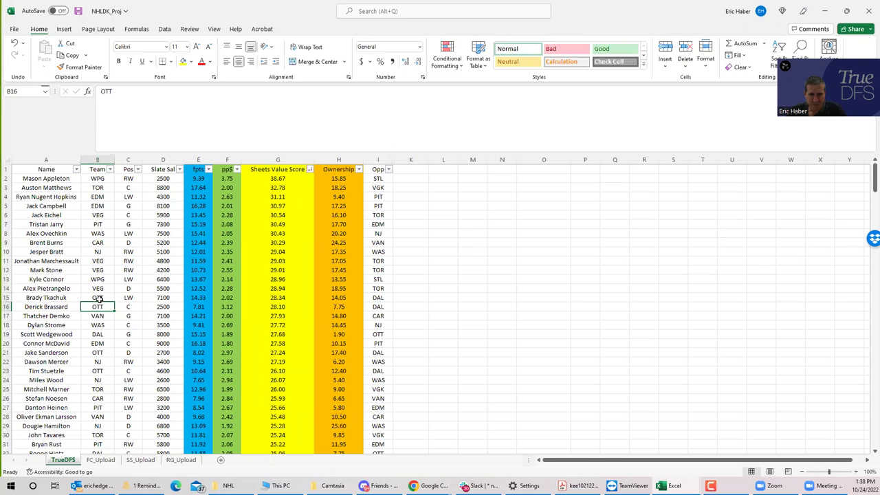
click(99, 298)
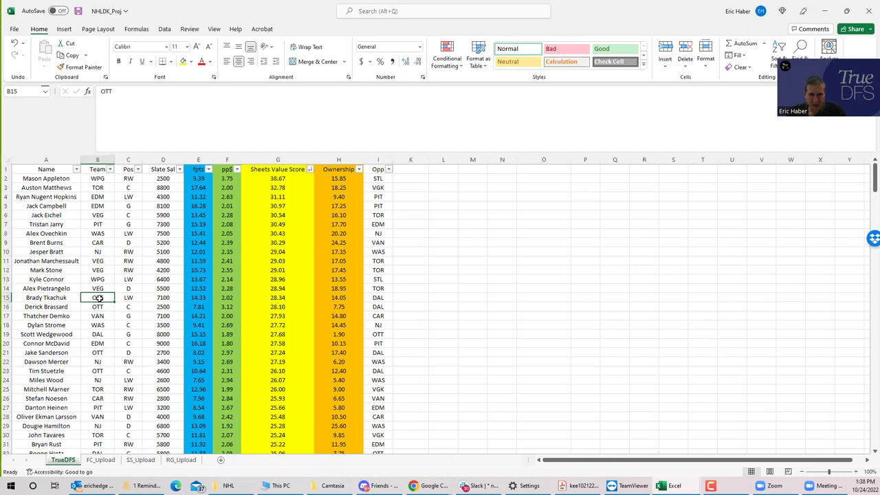
click(101, 352)
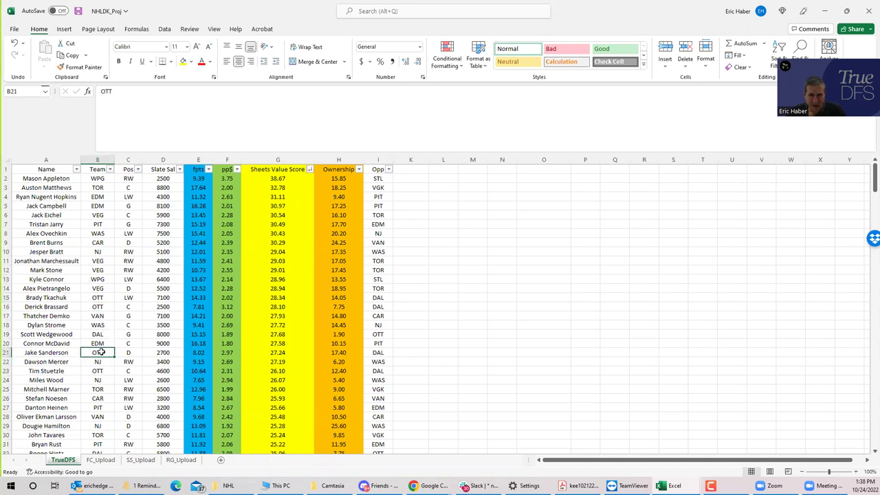
click(128, 343)
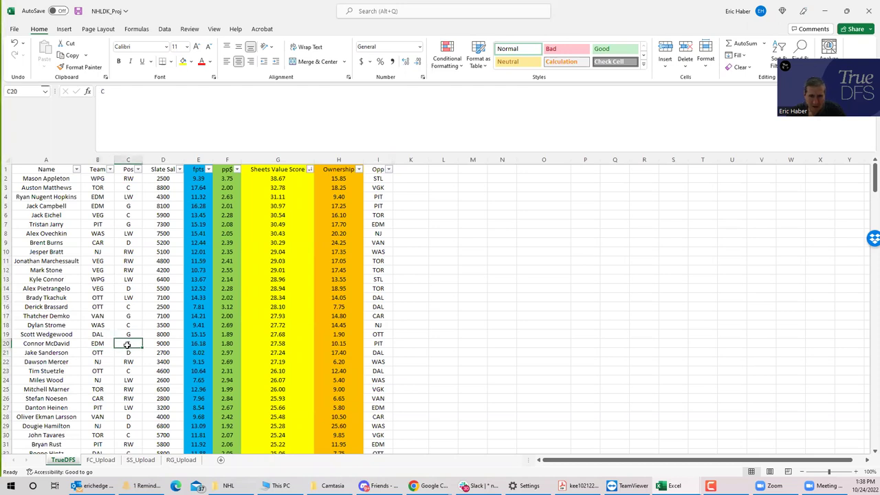
click(99, 343)
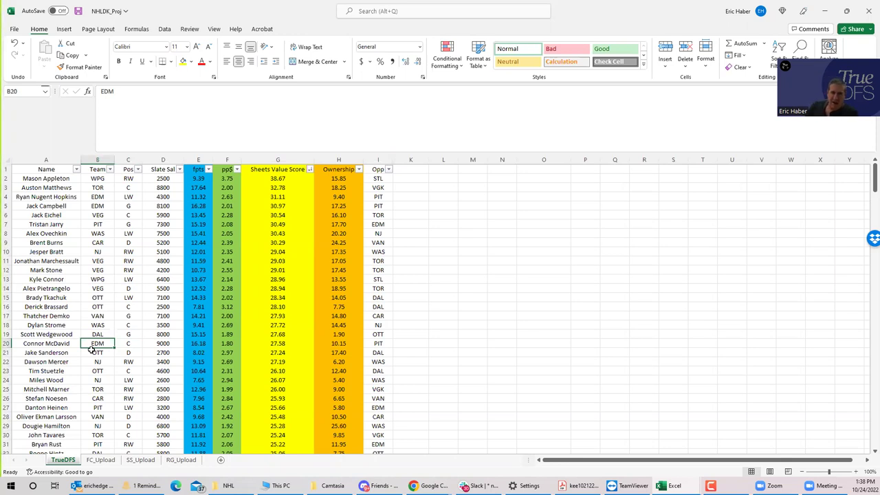
click(86, 197)
click(89, 341)
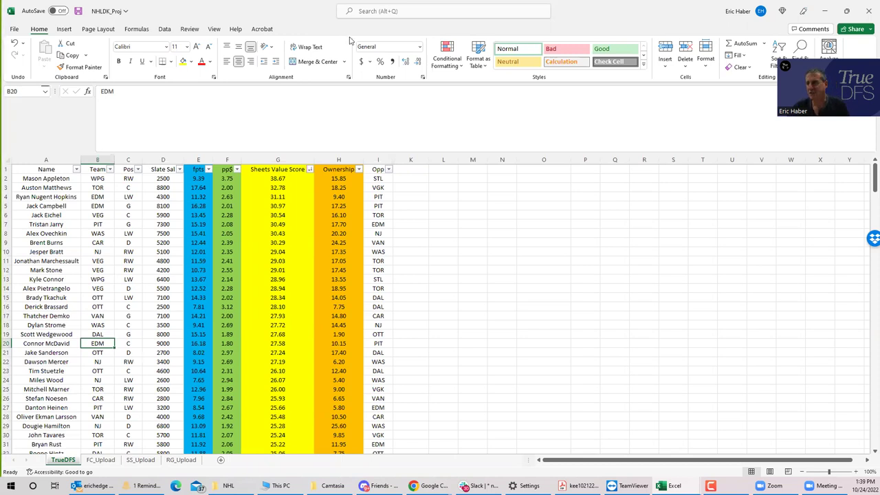
On the SaberSim NHL projections page, start a Custom Data CSV upload
click(825, 10)
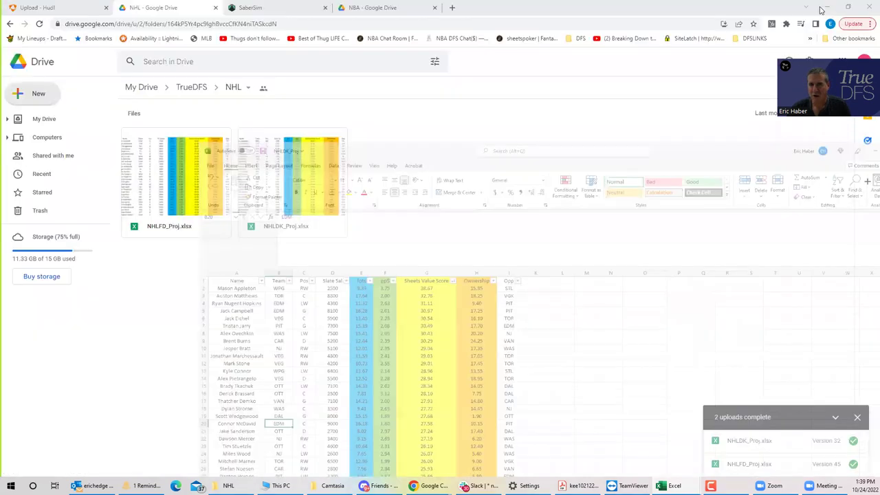
click(286, 9)
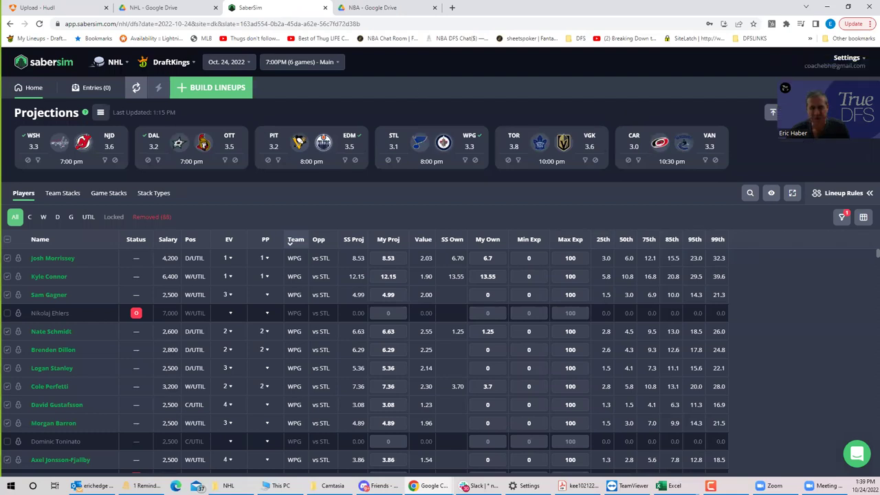
click(811, 113)
click(556, 121)
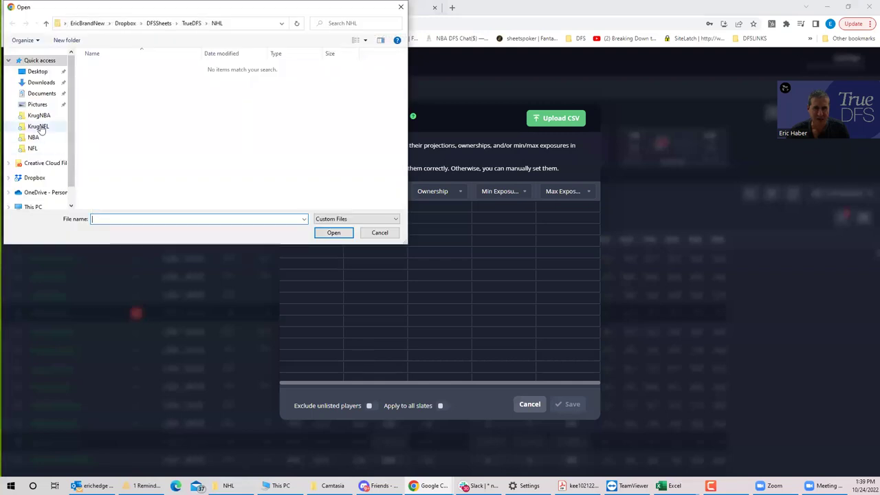
Upload KrugNHL\NHLDK_Sim, exclude unlisted players, and save the custom projections
click(41, 125)
click(159, 22)
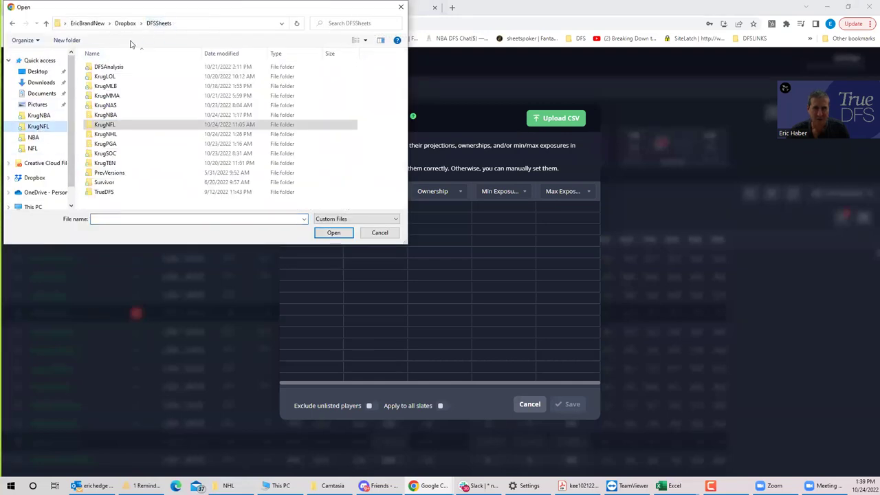
double_click(113, 126)
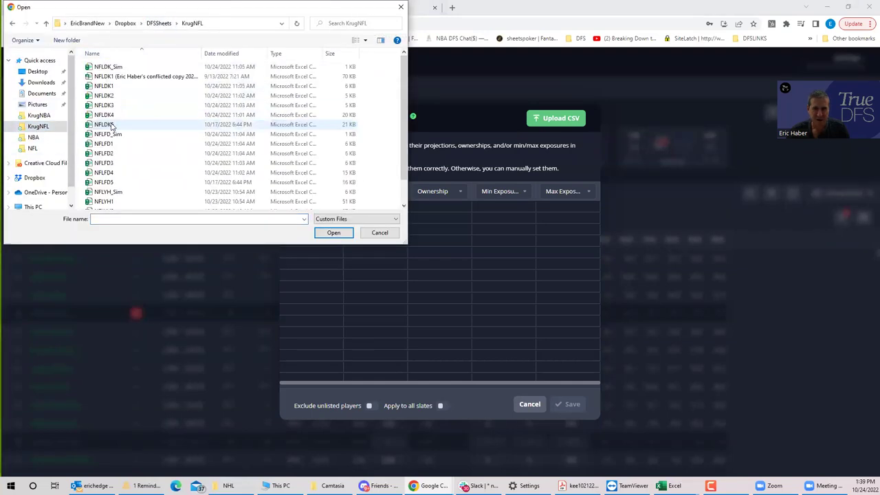
click(161, 24)
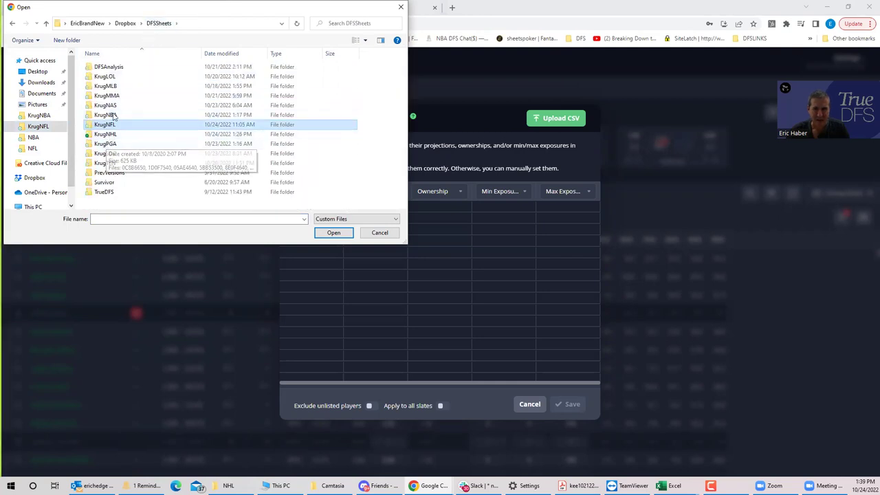
double_click(114, 133)
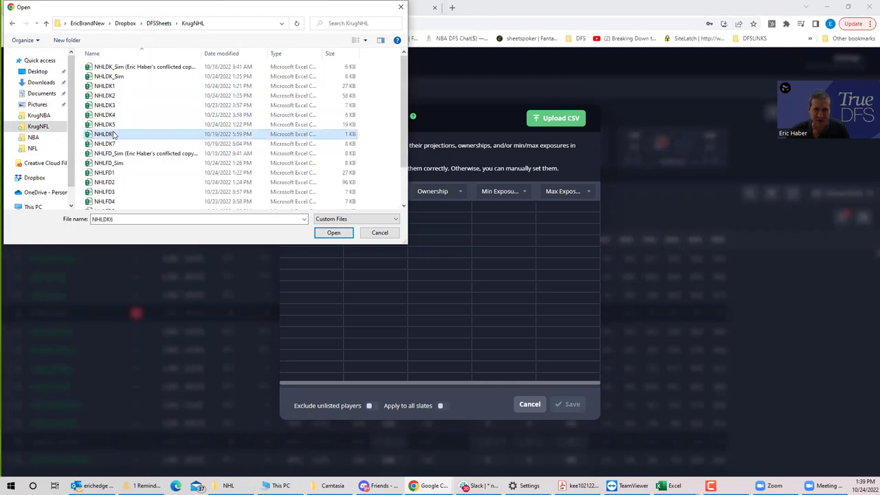
click(114, 77)
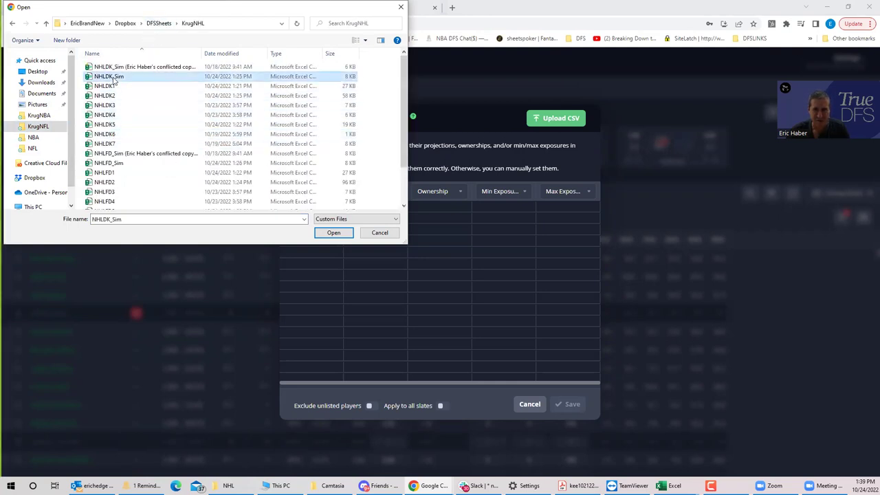
click(334, 232)
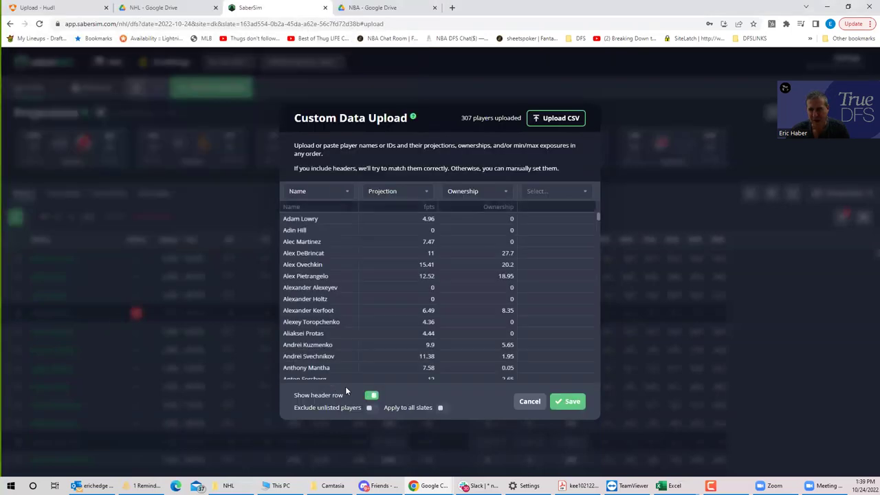
click(371, 407)
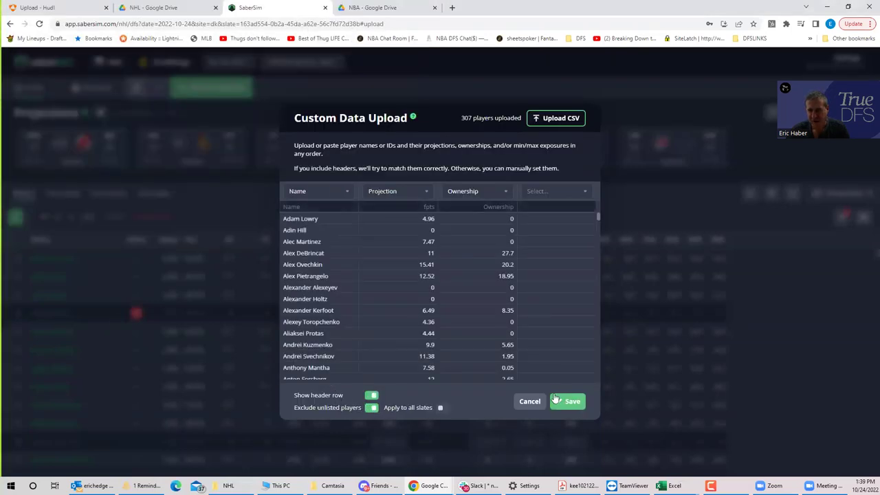
click(557, 402)
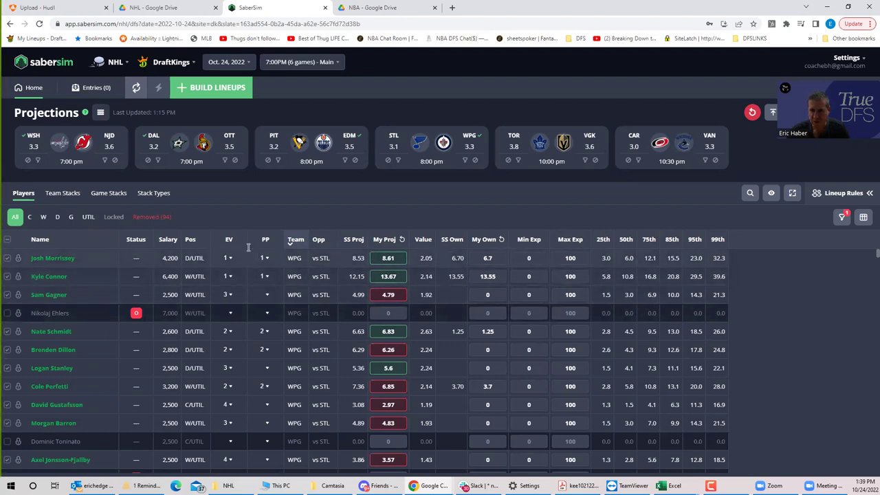
Set the contest build to 50 lineups and start the new GPP build
click(209, 90)
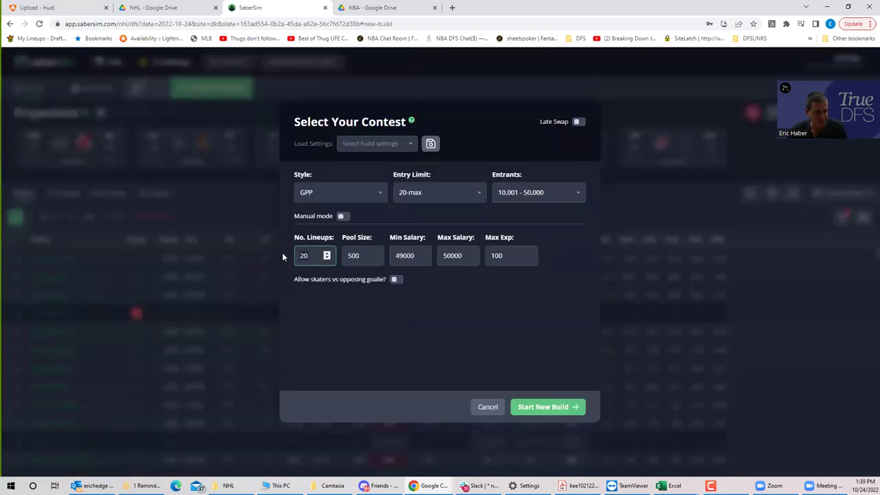
text(0)
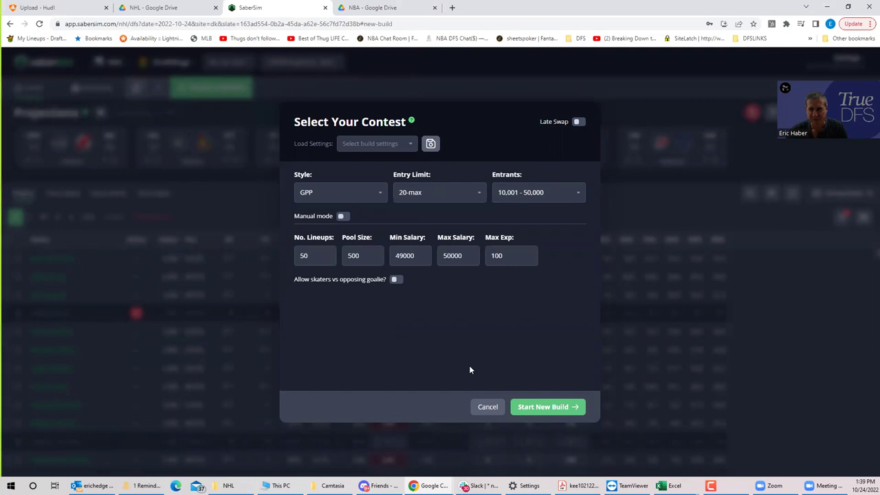
click(581, 410)
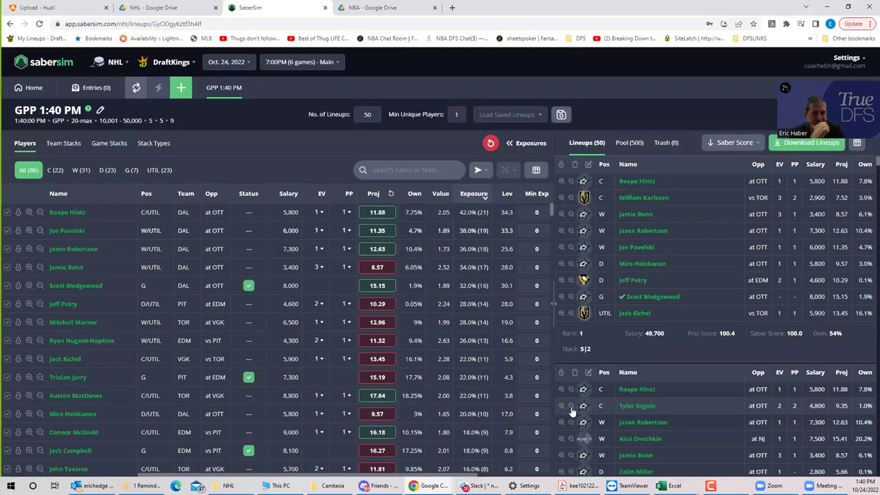
View Team Stacks exposures (DAL 42%, TOR 22%), then bring up the Excel window previews
click(66, 145)
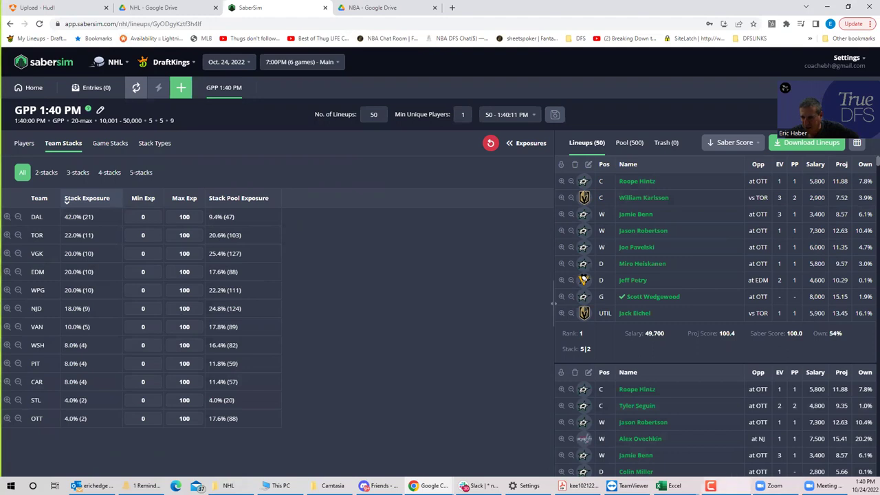
click(666, 486)
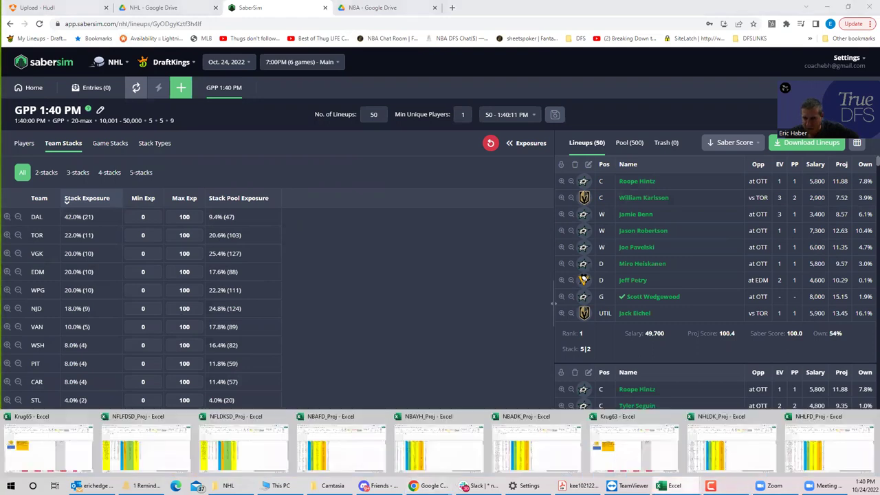
In NHLDK_Proj, check the Team column entries for Danton Heinen (PIT) and Scott Wedgewood (DAL)
click(722, 455)
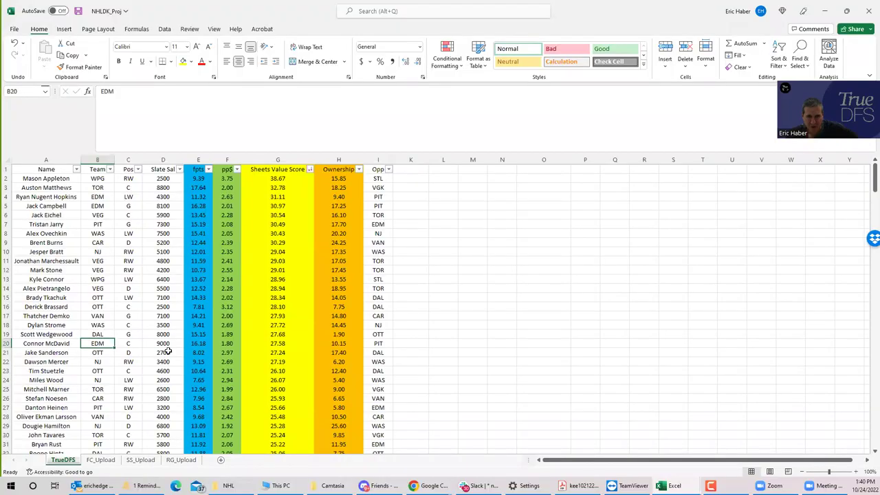
click(98, 408)
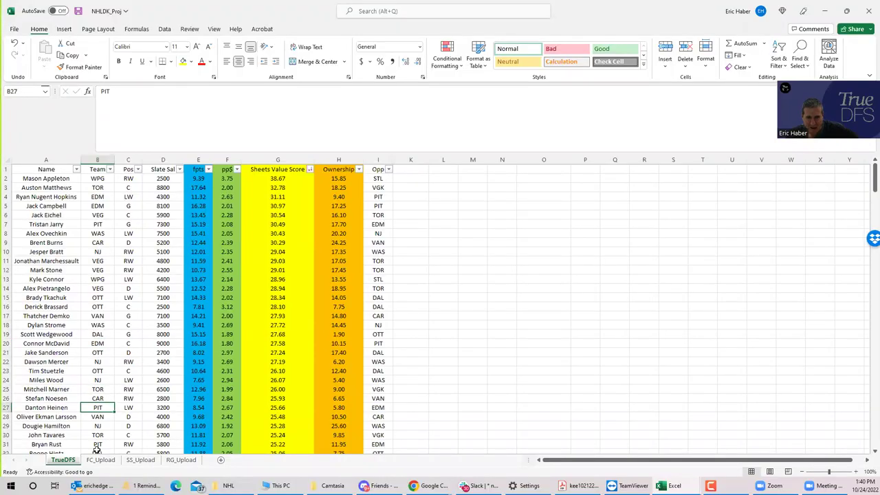
click(96, 451)
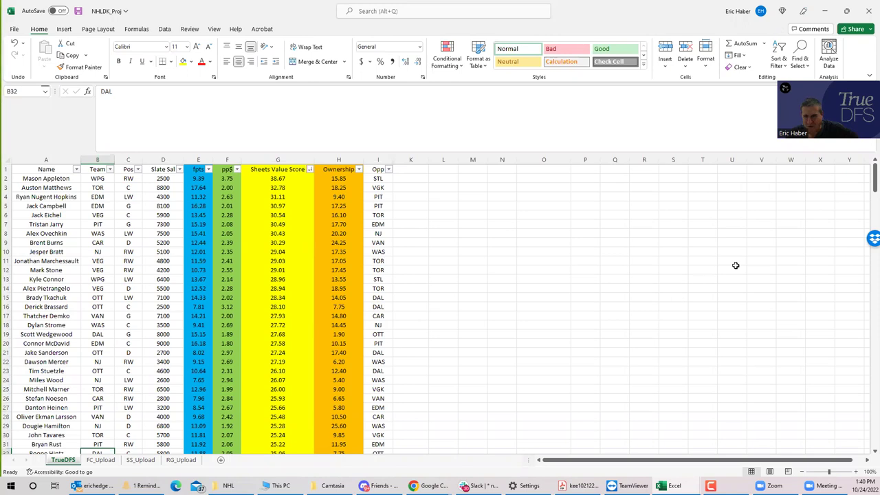
click(96, 334)
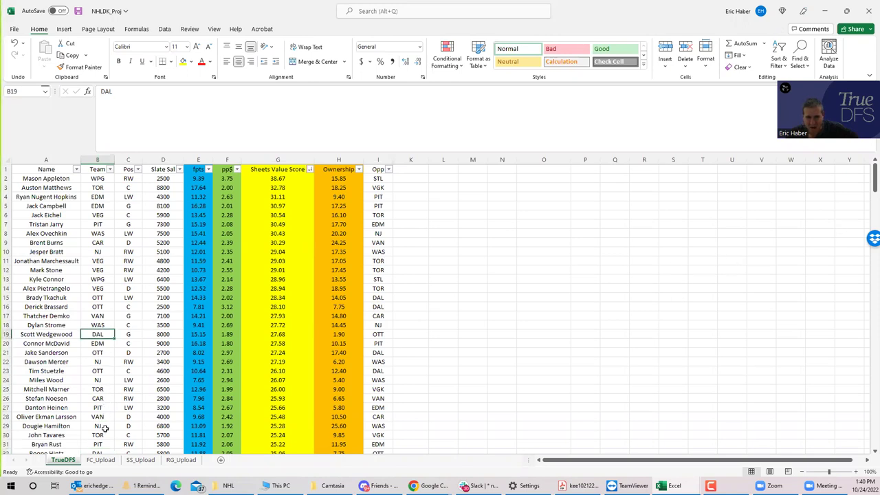
click(95, 450)
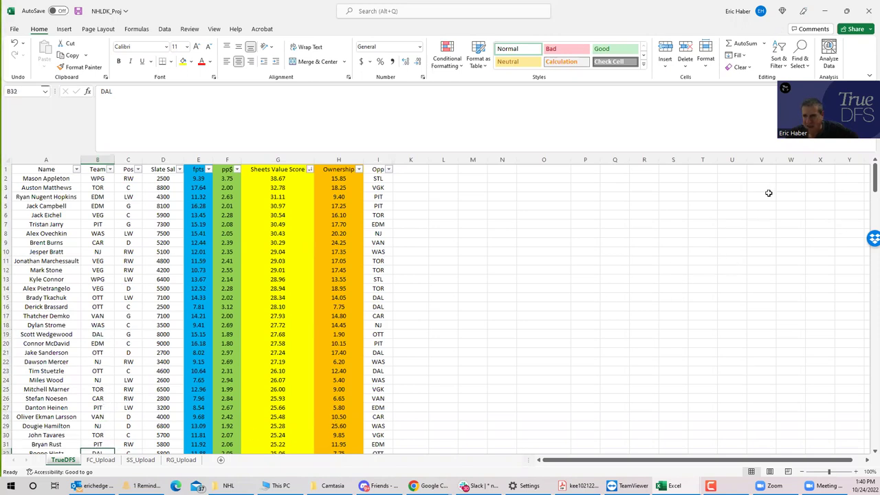
mouse_move(870, 176)
mouse_down()
mouse_move(867, 197)
mouse_move(869, 171)
mouse_up()
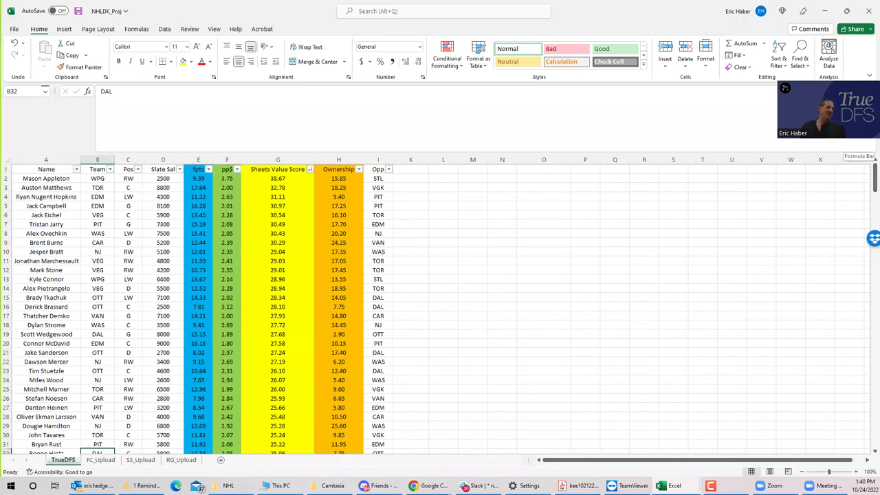